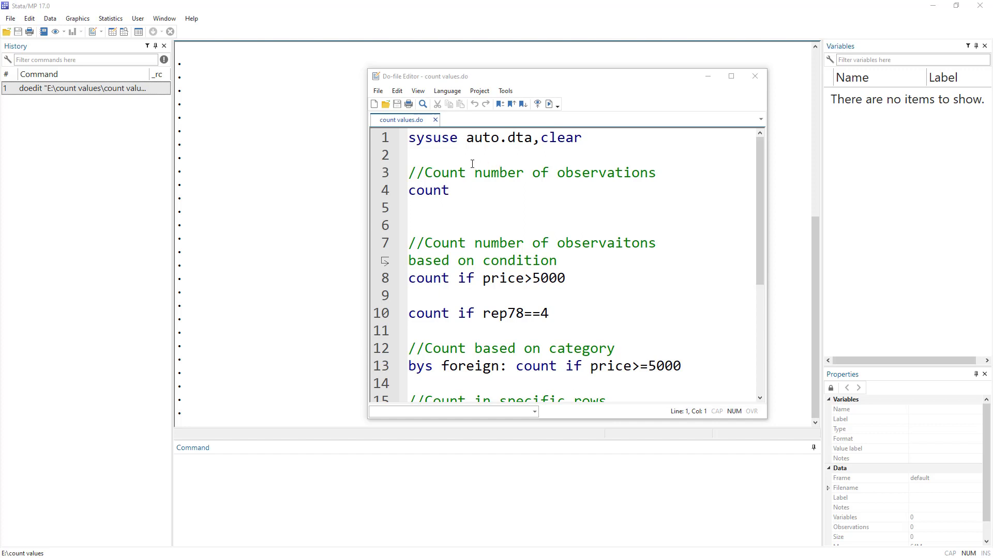
# Run line 1, sysuse auto.dta,clear, to load 74 observations and 12 variables
pyautogui.click(381, 142)
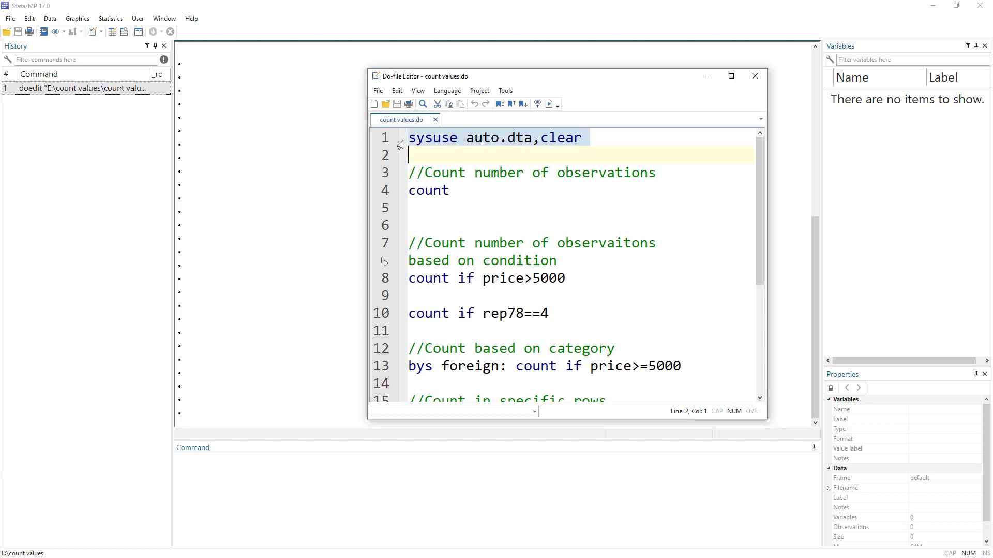
pyautogui.click(550, 104)
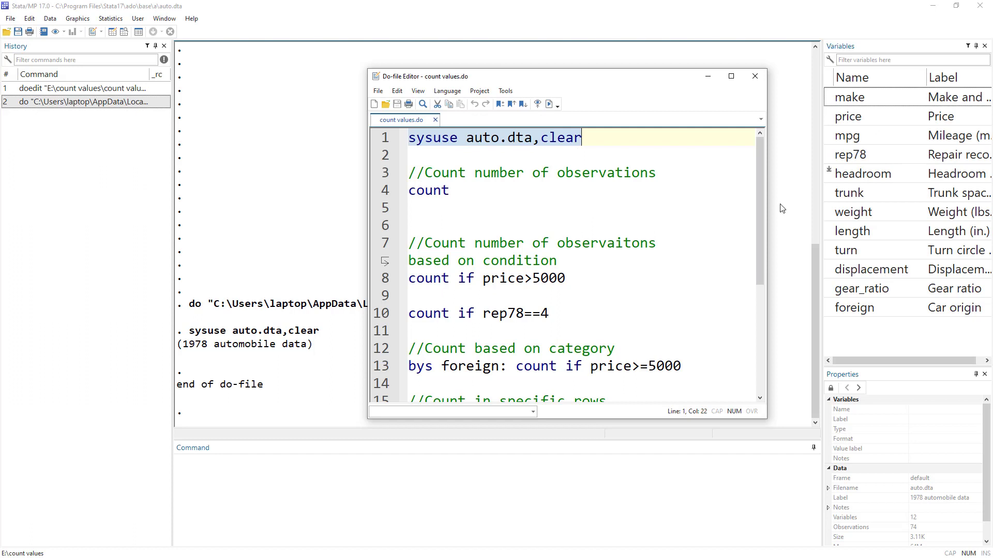
pyautogui.click(427, 192)
# Run the plain count command on line 4, which reports 74 observations
pyautogui.doubleClick(442, 193)
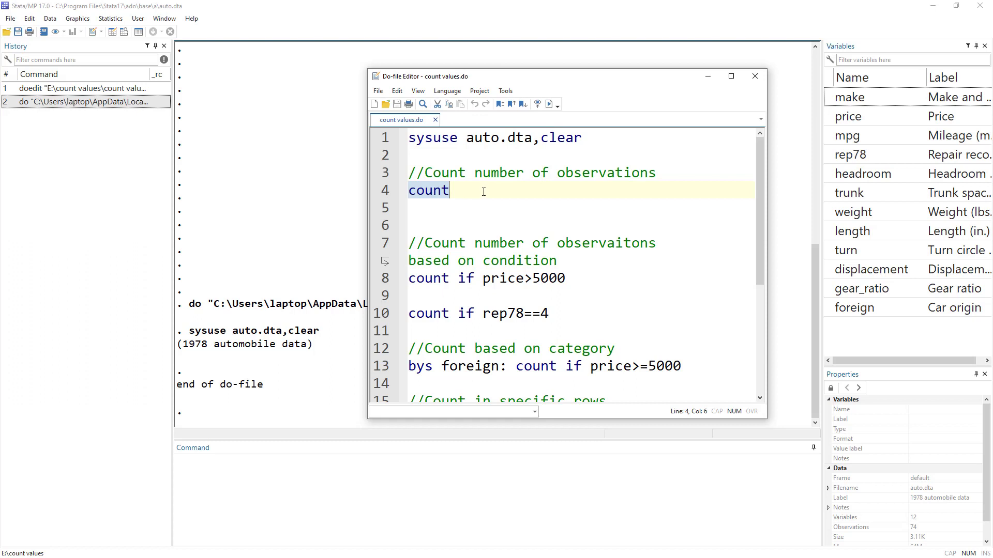
pyautogui.click(549, 104)
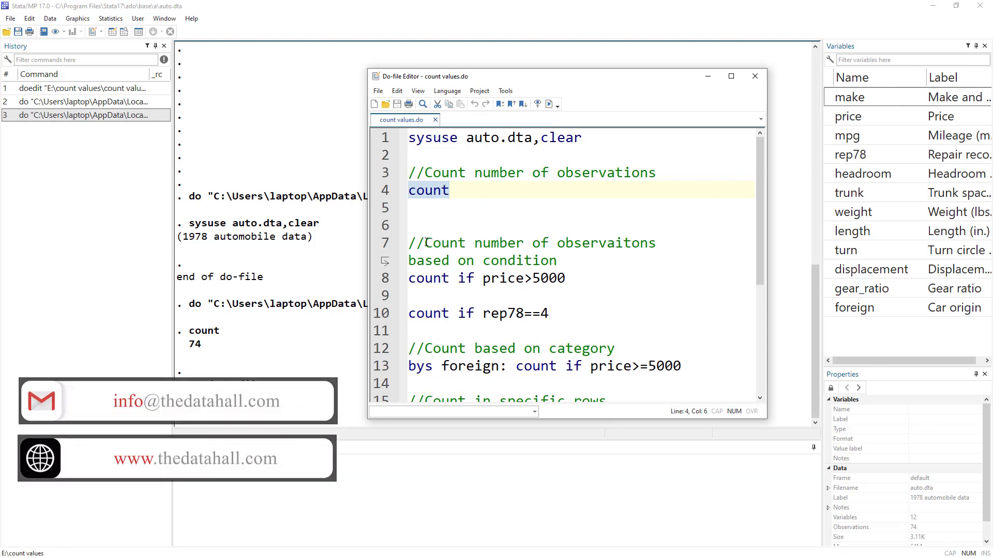
pyautogui.moveTo(425, 243); pyautogui.dragTo(655, 234)
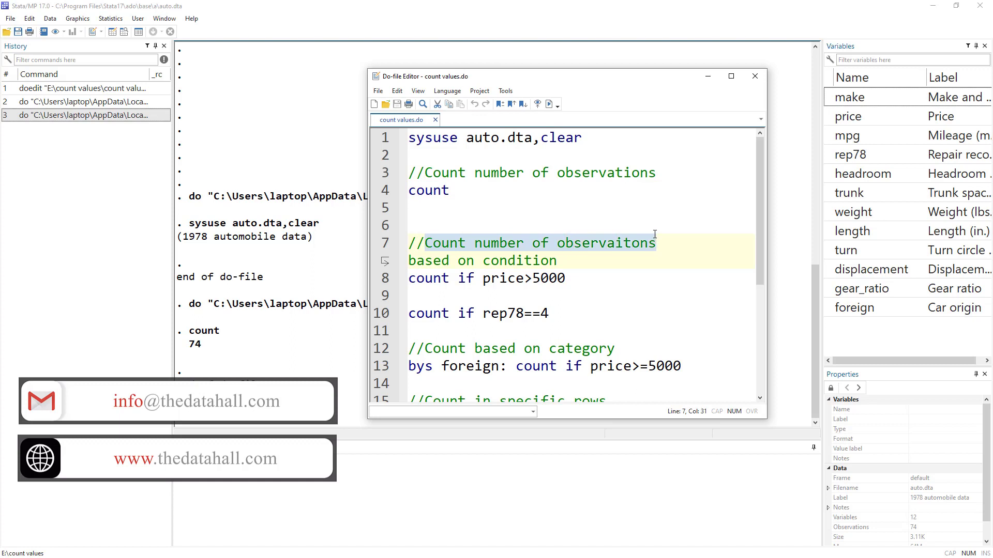
# Run line 8, count if price>5000, which reports 37 cars
pyautogui.doubleClick(521, 261)
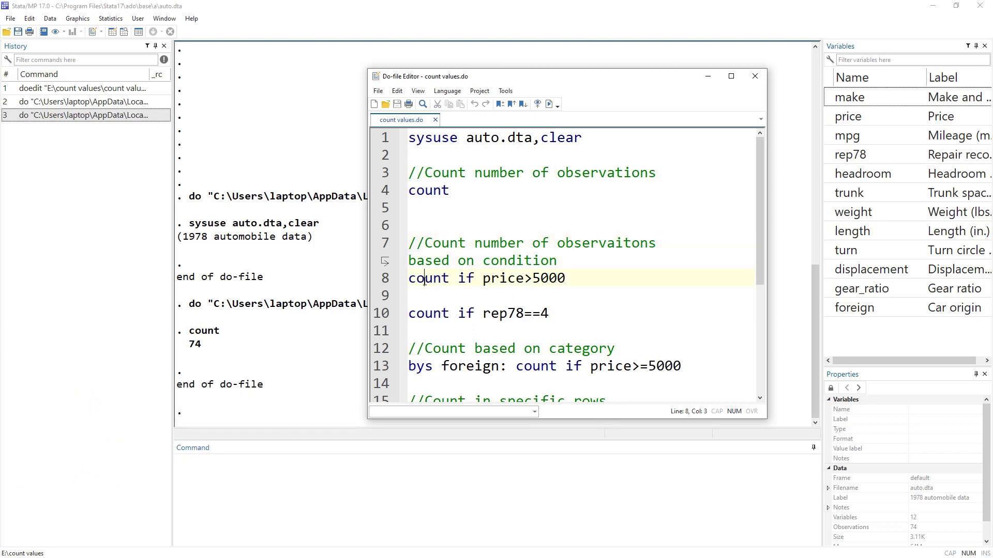
pyautogui.doubleClick(425, 279)
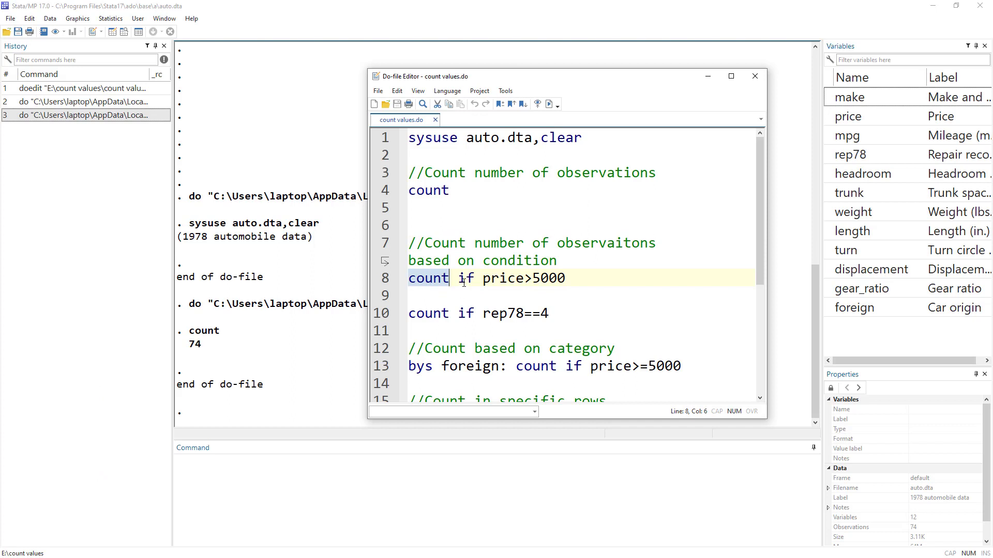
pyautogui.doubleClick(471, 279)
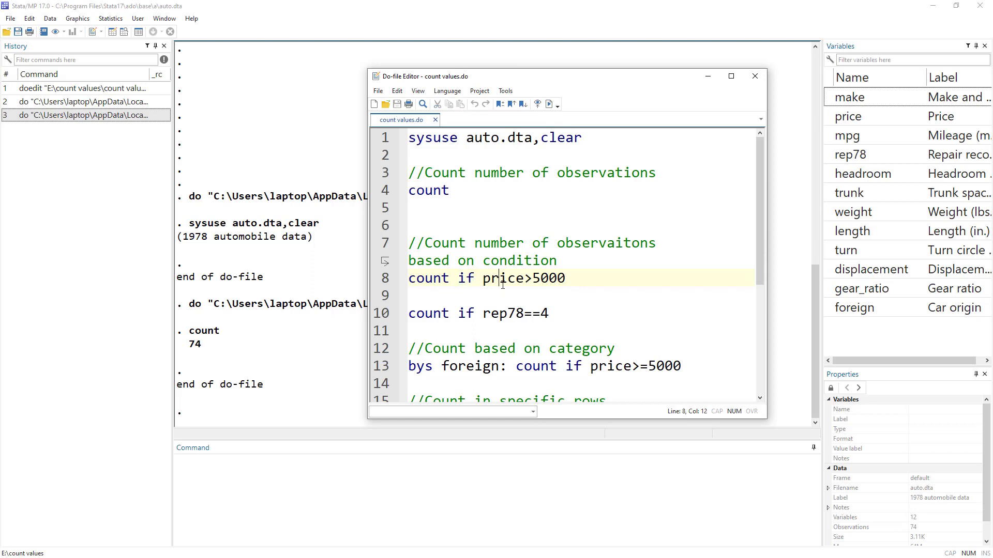
pyautogui.doubleClick(499, 279)
pyautogui.moveTo(567, 280); pyautogui.dragTo(369, 291)
pyautogui.click(380, 279)
pyautogui.click(549, 105)
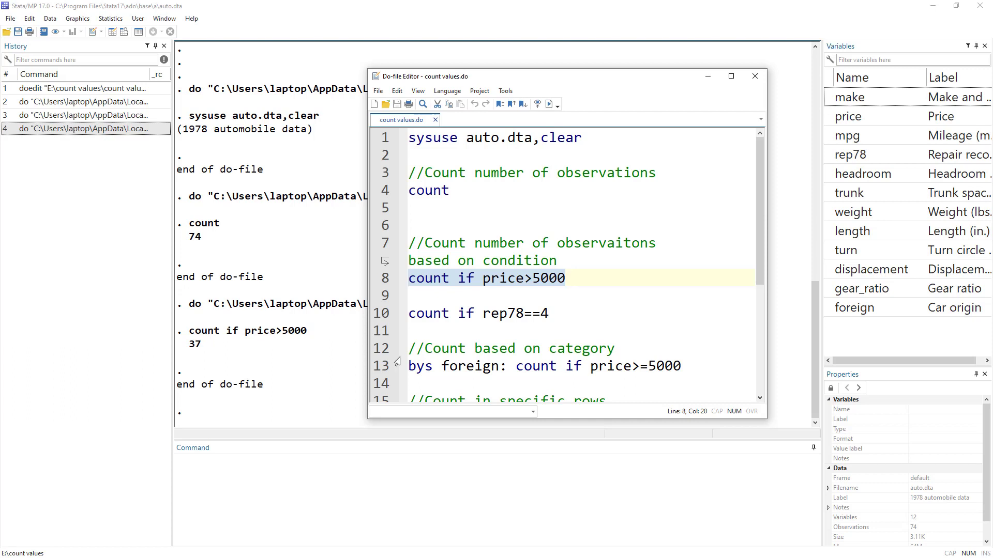
pyautogui.moveTo(541, 316); pyautogui.dragTo(528, 319)
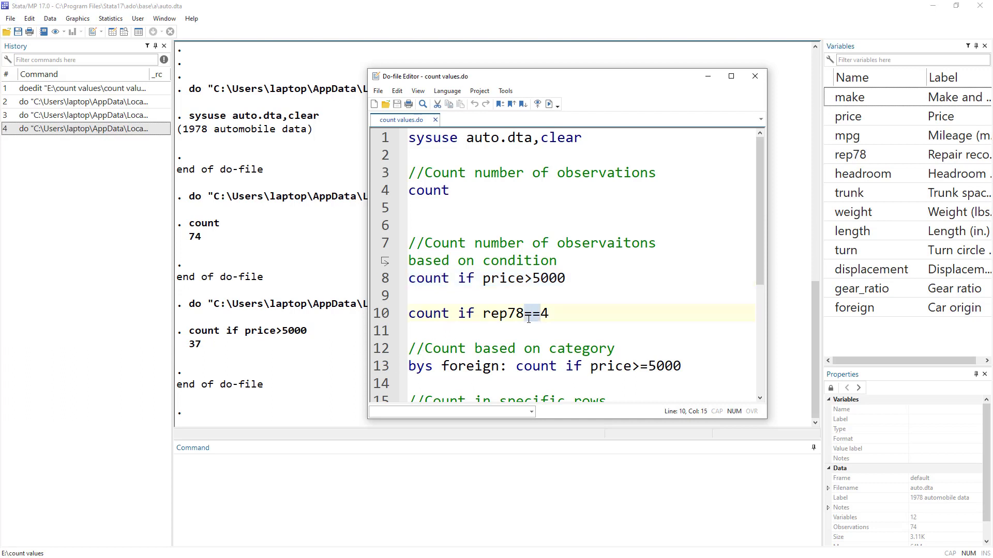
# Run line 10, count if rep78==4, which returns 18 cars
pyautogui.click(382, 317)
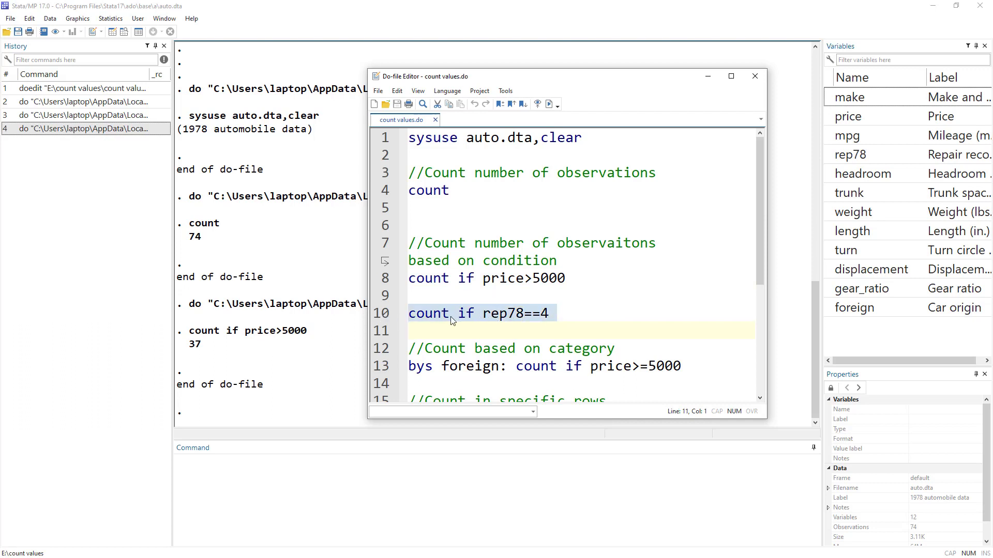
pyautogui.doubleClick(512, 318)
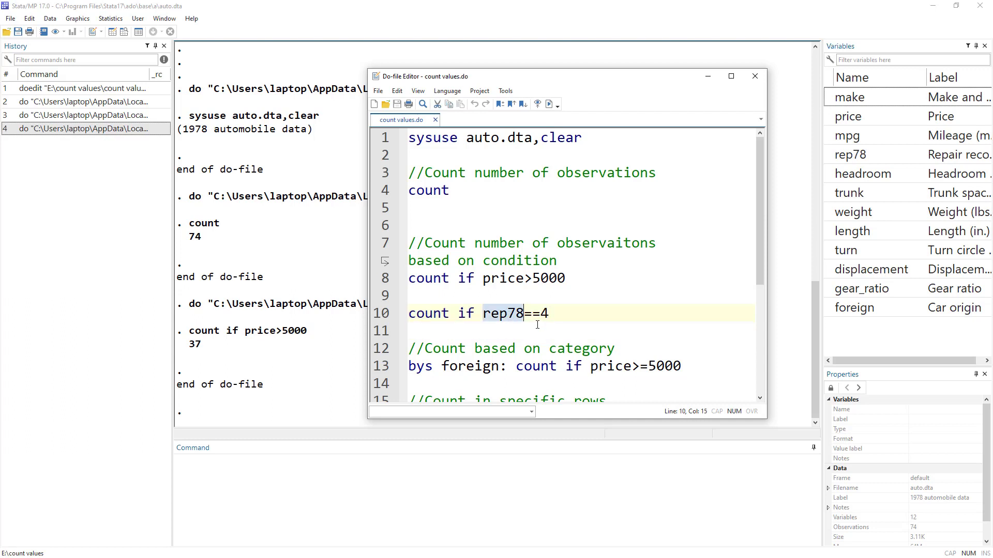
pyautogui.click(551, 315)
pyautogui.click(380, 318)
pyautogui.click(549, 103)
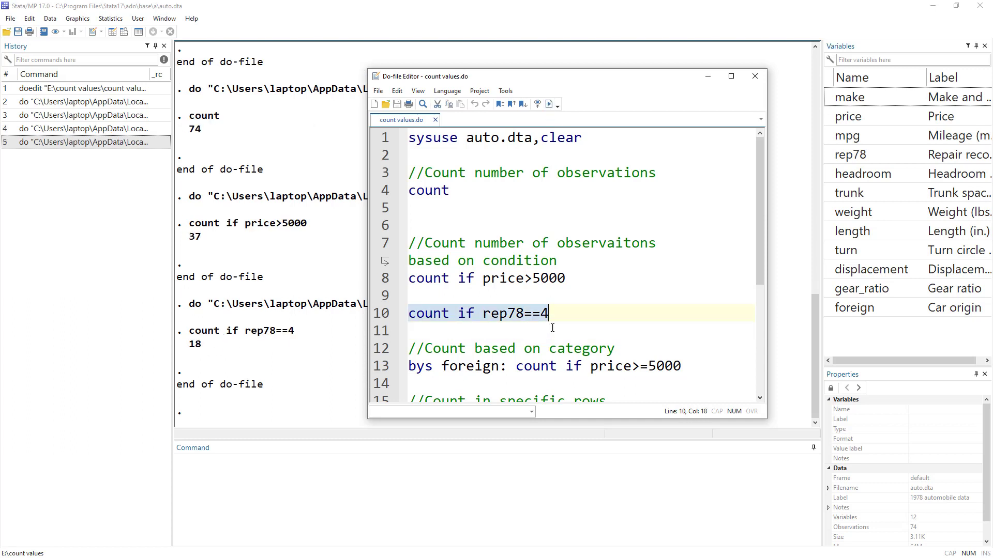
pyautogui.scroll(-1, 524, 303)
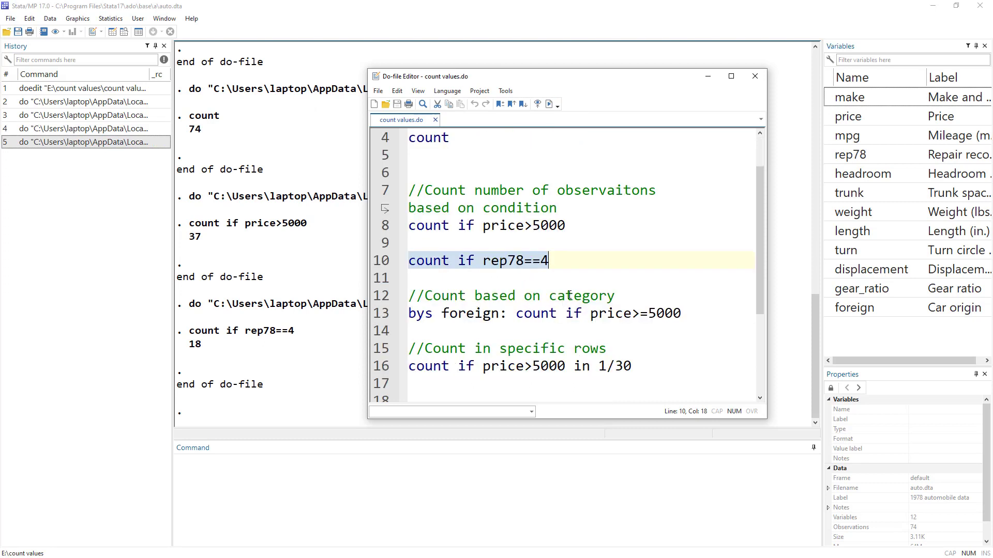
# Inspect the foreign variable's values in the data browser
pyautogui.doubleClick(465, 314)
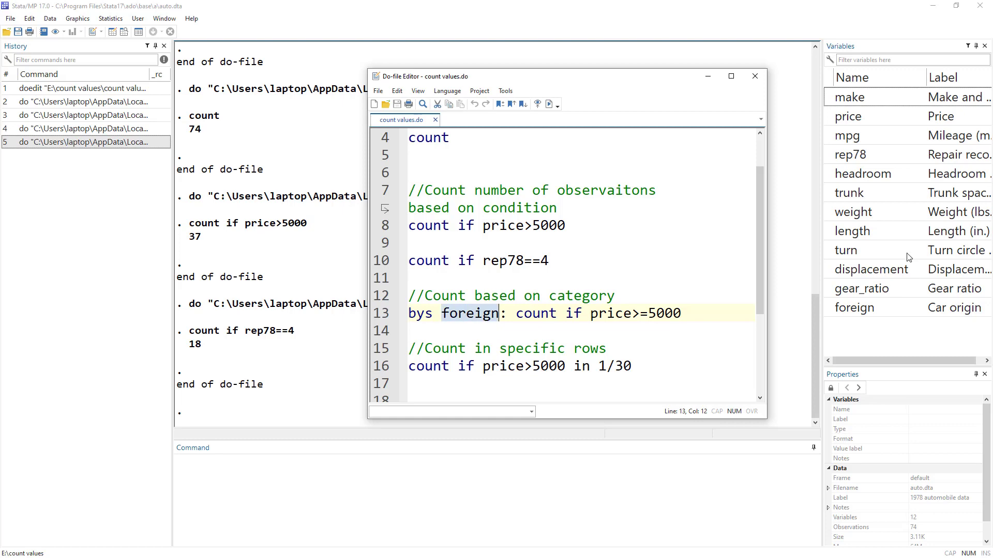
pyautogui.click(112, 31)
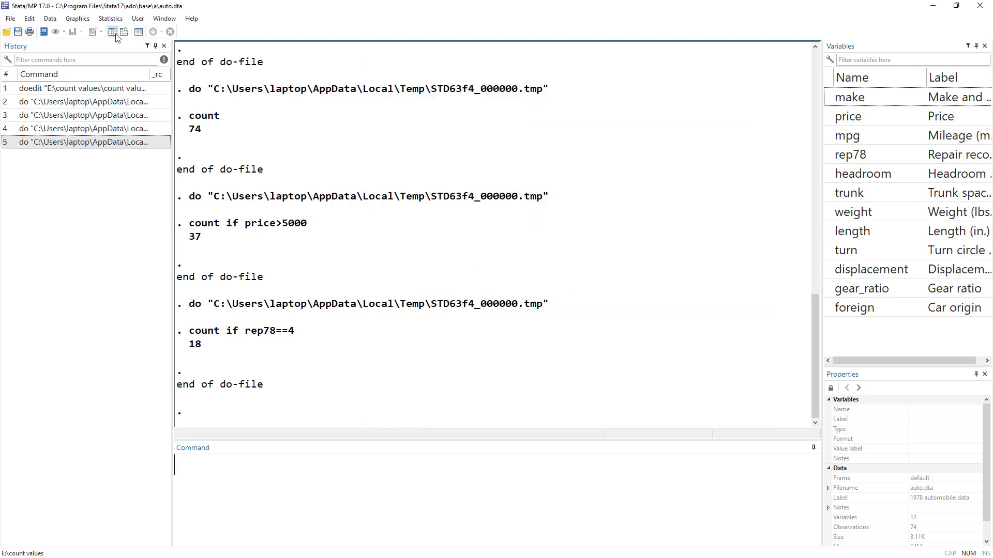
pyautogui.moveTo(722, 82); pyautogui.dragTo(716, 370)
pyautogui.scroll(-6, 716, 373)
pyautogui.scroll(-9, 716, 372)
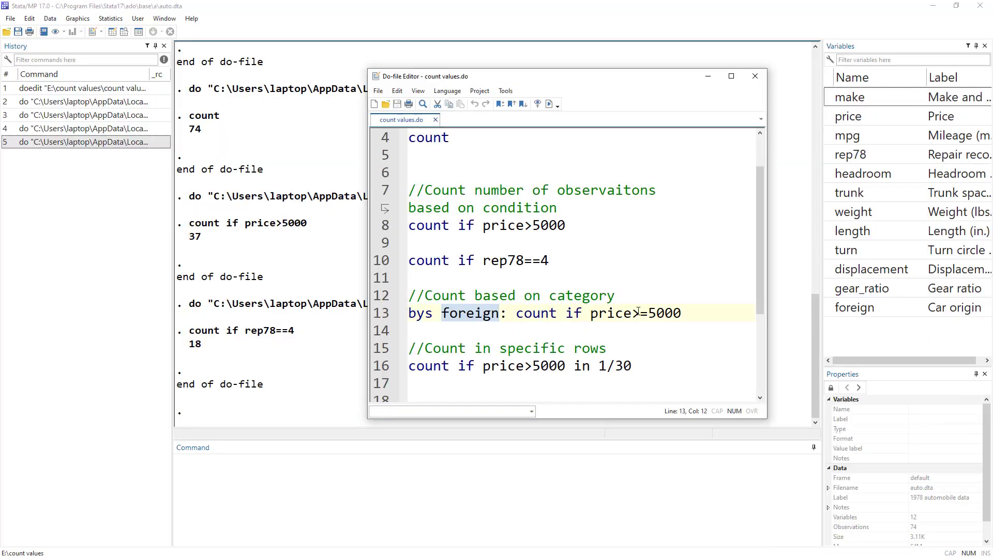
# Run line 13, bys foreign: count if price>=5000, giving 23 domestic and 14 foreign
pyautogui.moveTo(649, 313); pyautogui.dragTo(585, 317)
pyautogui.doubleClick(528, 314)
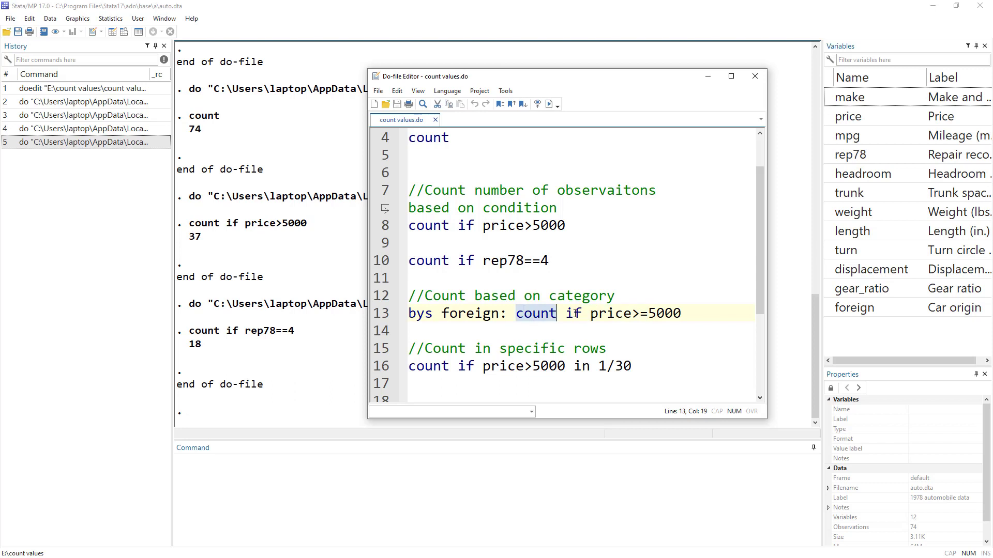
pyautogui.doubleClick(573, 314)
pyautogui.click(623, 316)
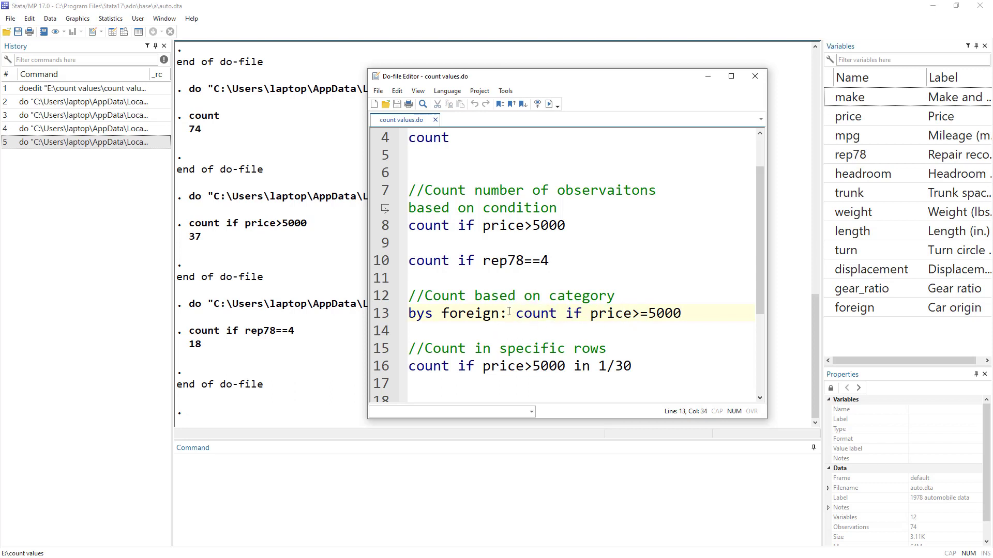
pyautogui.moveTo(484, 317); pyautogui.dragTo(406, 319)
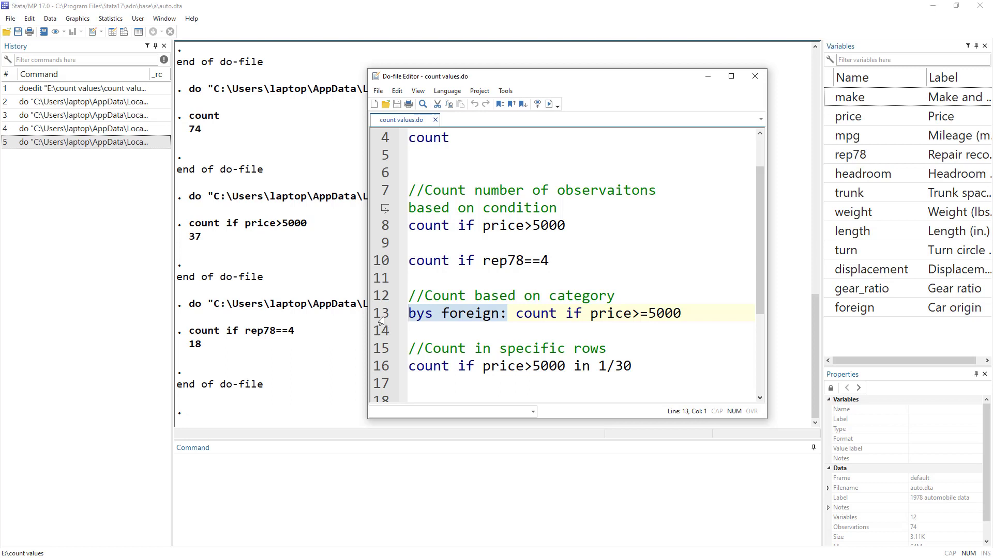
pyautogui.click(433, 316)
pyautogui.moveTo(509, 317); pyautogui.dragTo(406, 319)
pyautogui.moveTo(516, 314); pyautogui.dragTo(681, 314)
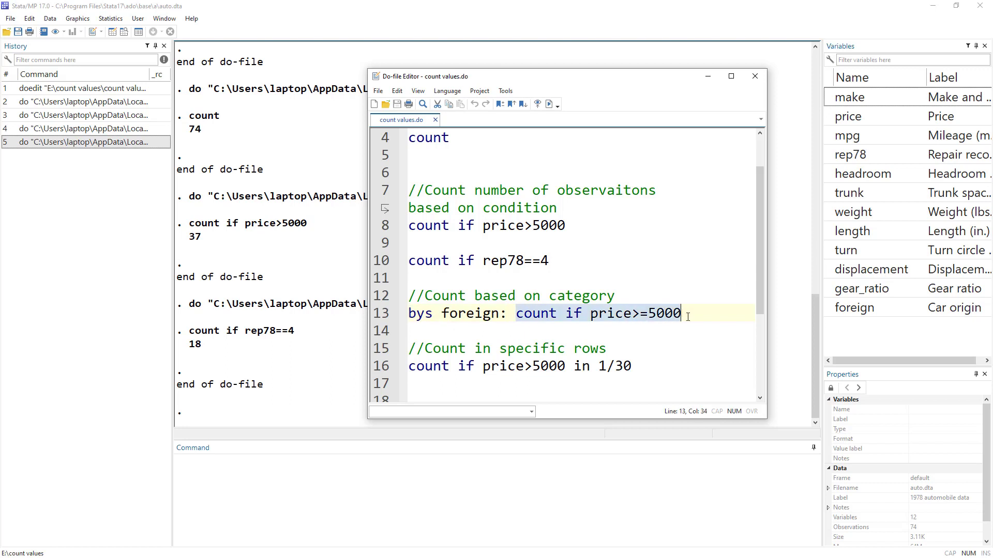
pyautogui.click(374, 314)
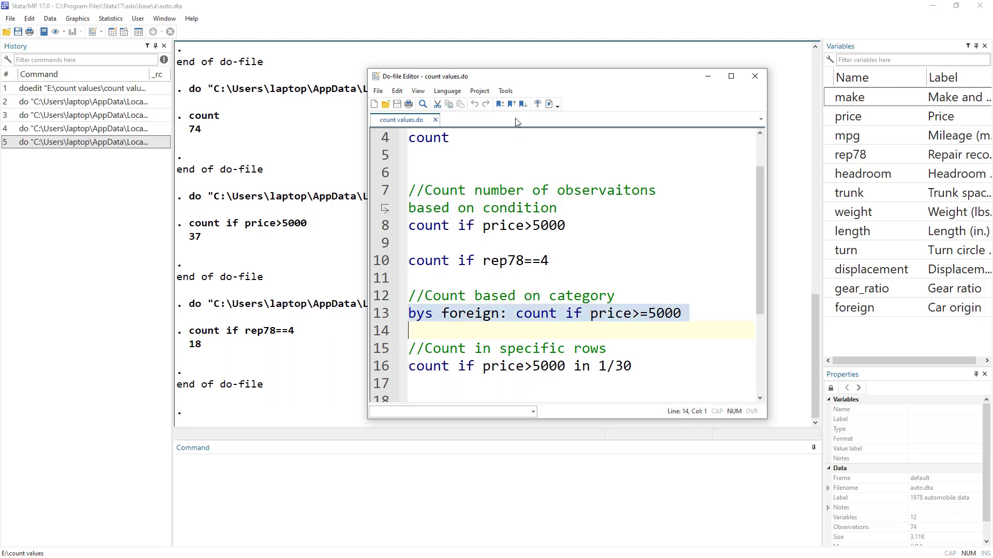
pyautogui.click(549, 104)
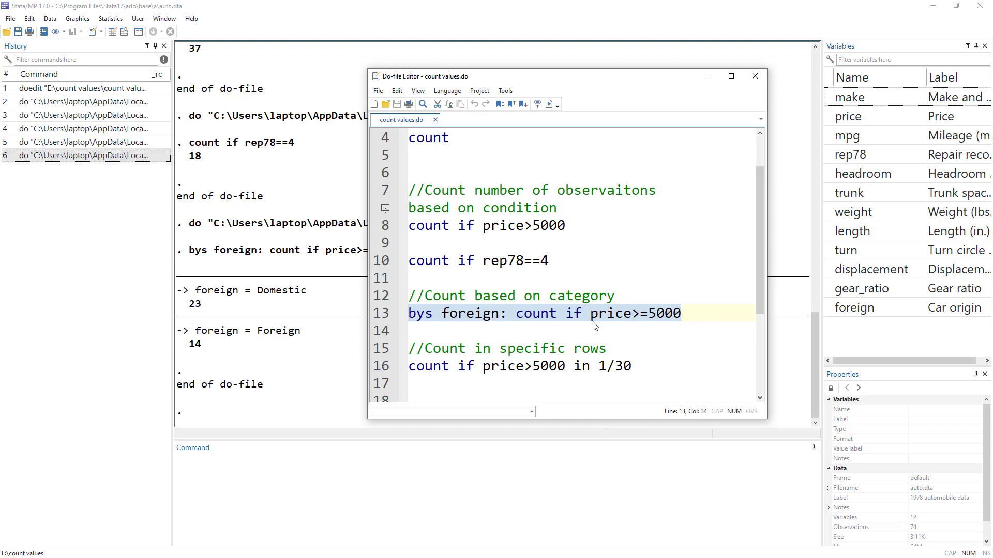
pyautogui.scroll(-2, 553, 316)
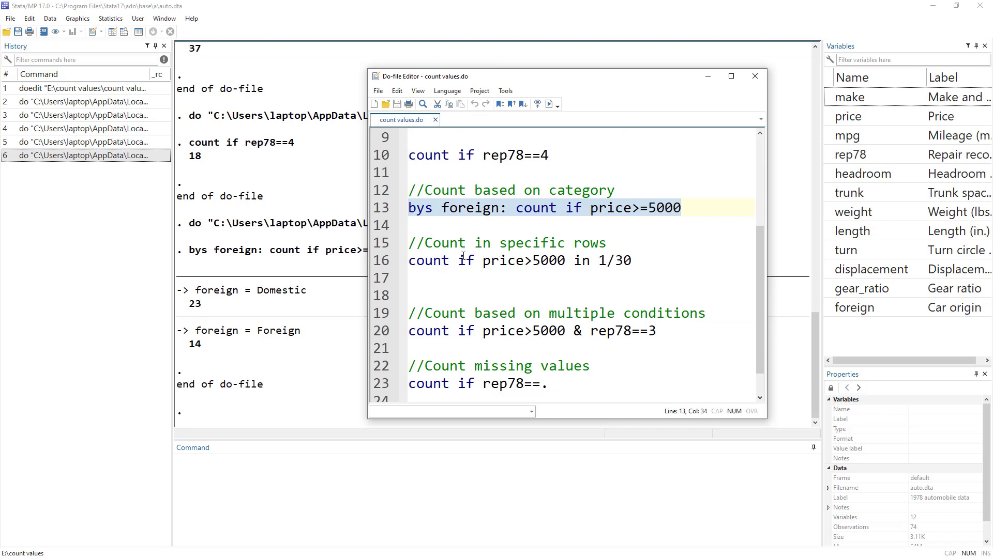
# Highlight the parts of line 16: count, the 5000 threshold and the in 1/30 range
pyautogui.moveTo(458, 261); pyautogui.dragTo(639, 262)
pyautogui.click(534, 243)
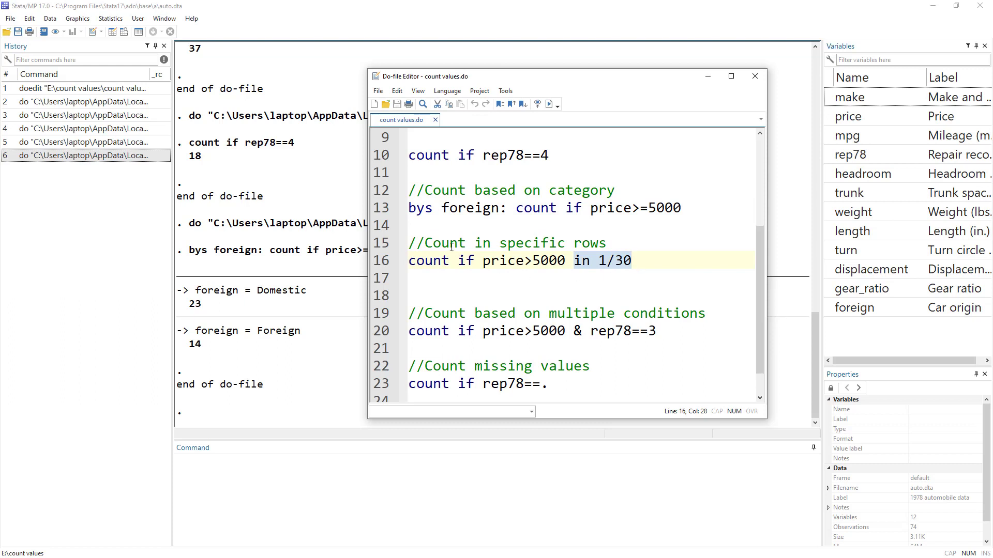
pyautogui.doubleClick(436, 263)
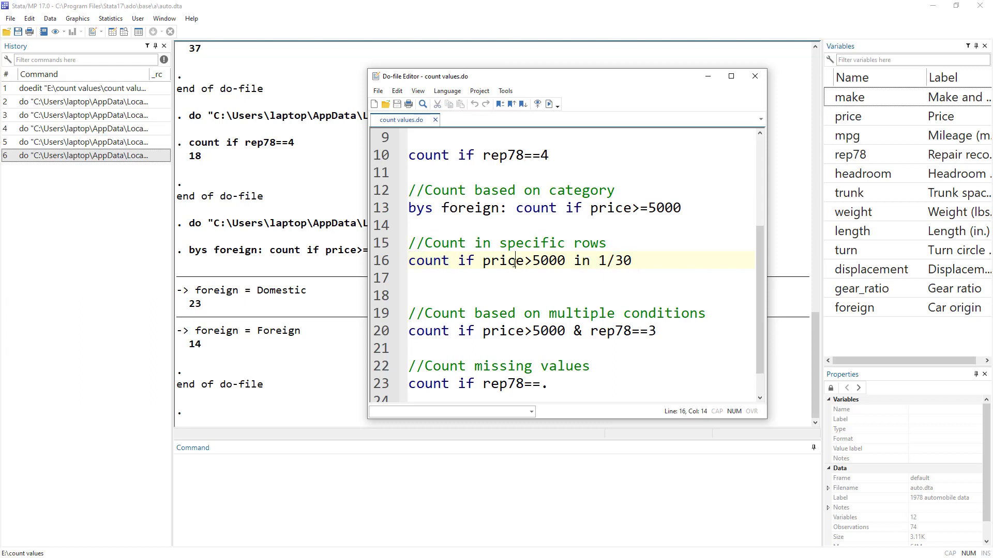
pyautogui.doubleClick(504, 261)
pyautogui.click(549, 264)
pyautogui.doubleClick(549, 261)
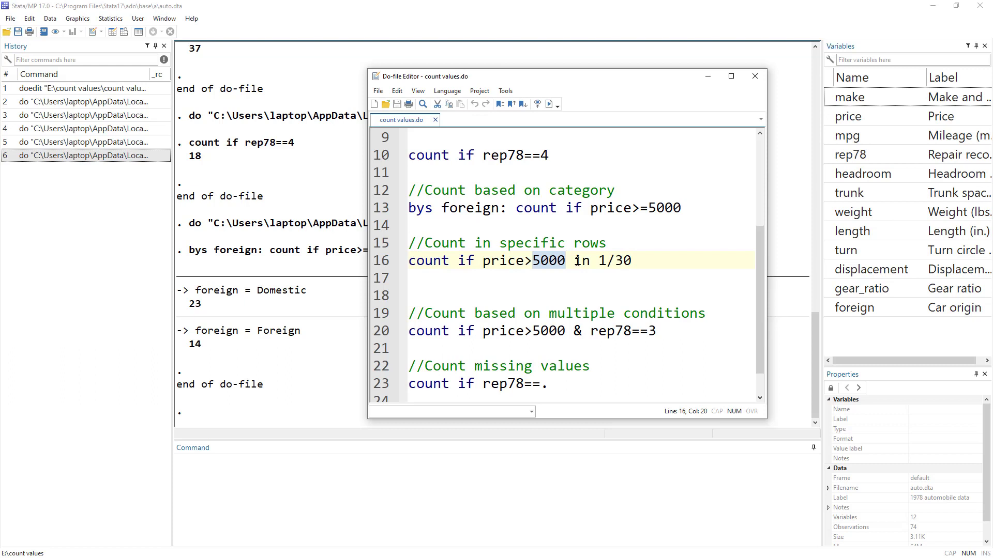
pyautogui.moveTo(573, 261); pyautogui.dragTo(629, 264)
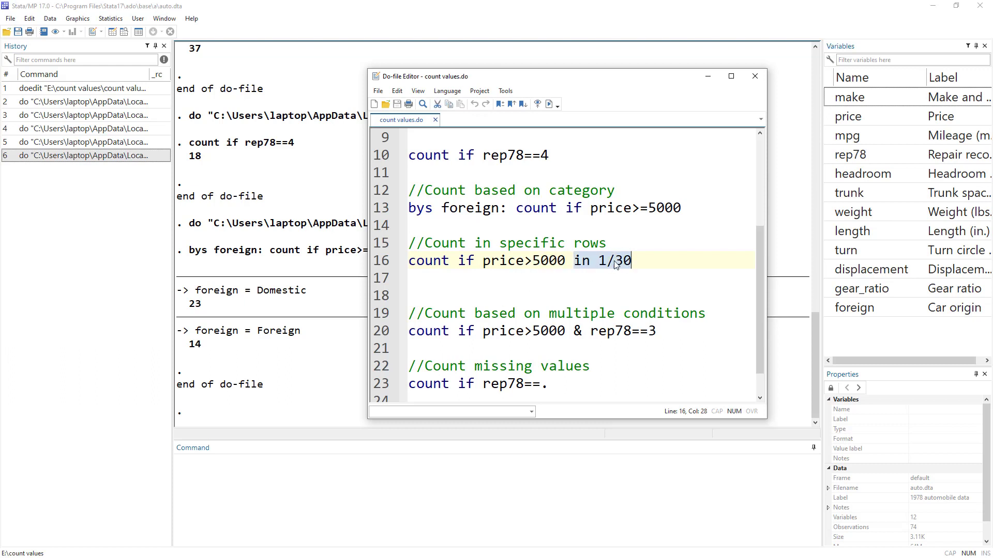
pyautogui.click(615, 261)
pyautogui.moveTo(601, 262); pyautogui.dragTo(638, 260)
# Run count if price>5000 in 1/30, finding 15 cars, and review the results
pyautogui.click(515, 261)
pyautogui.click(381, 261)
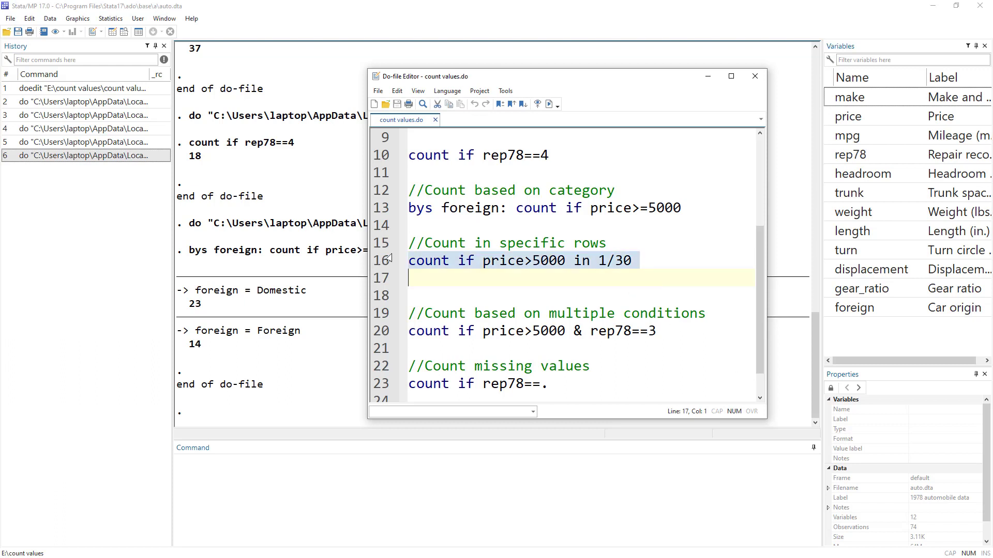
pyautogui.click(549, 104)
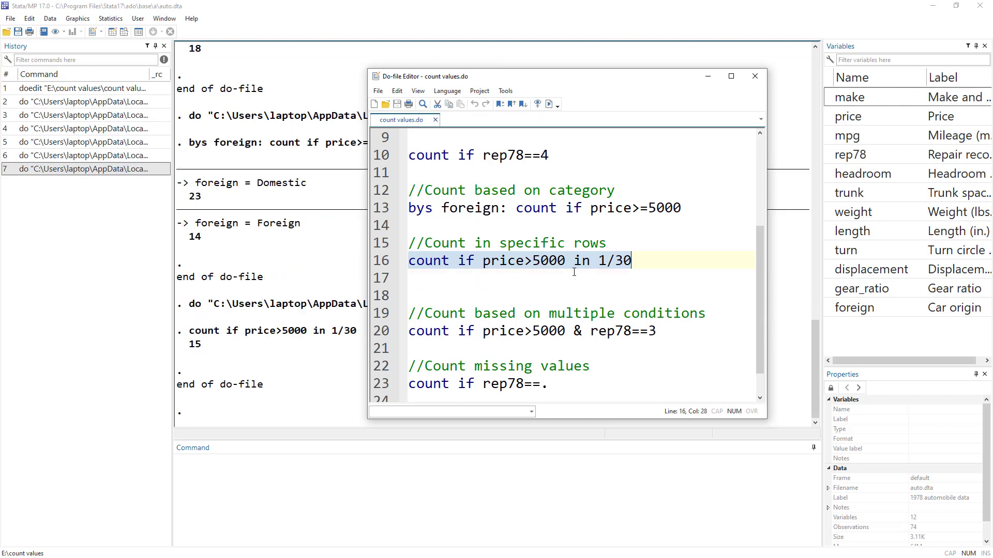
pyautogui.scroll(4, 275, 241)
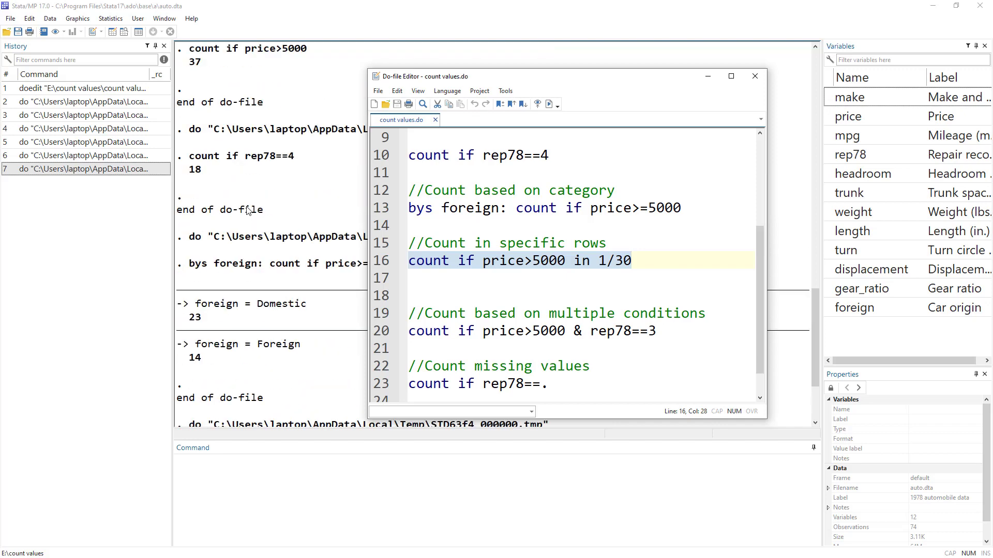
pyautogui.scroll(2, 275, 241)
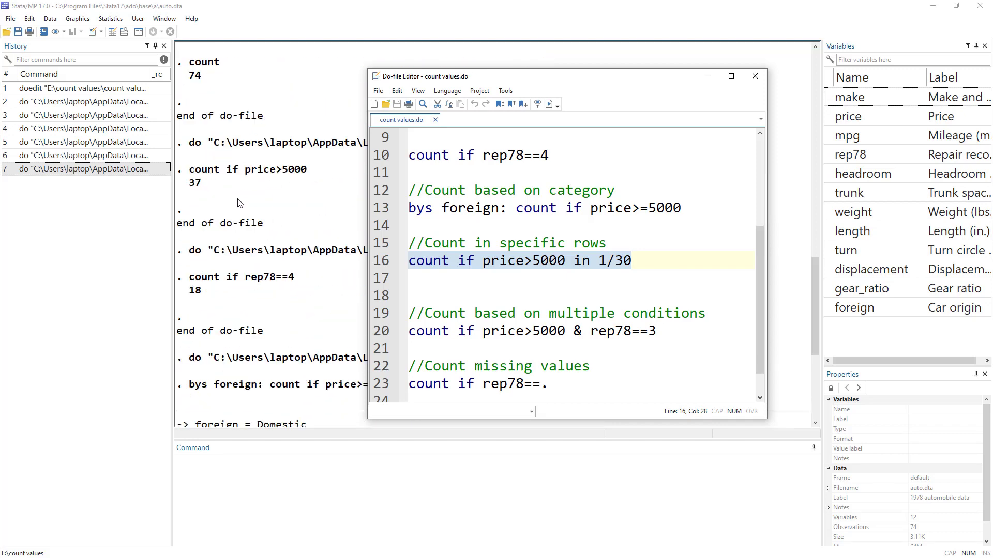
pyautogui.scroll(-6, 245, 216)
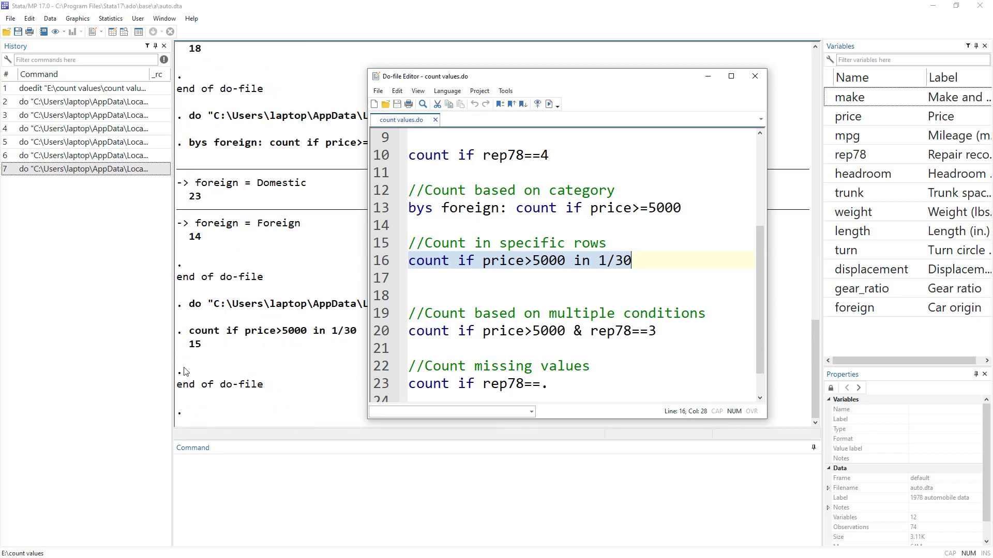
pyautogui.click(631, 272)
pyautogui.moveTo(633, 261); pyautogui.dragTo(599, 260)
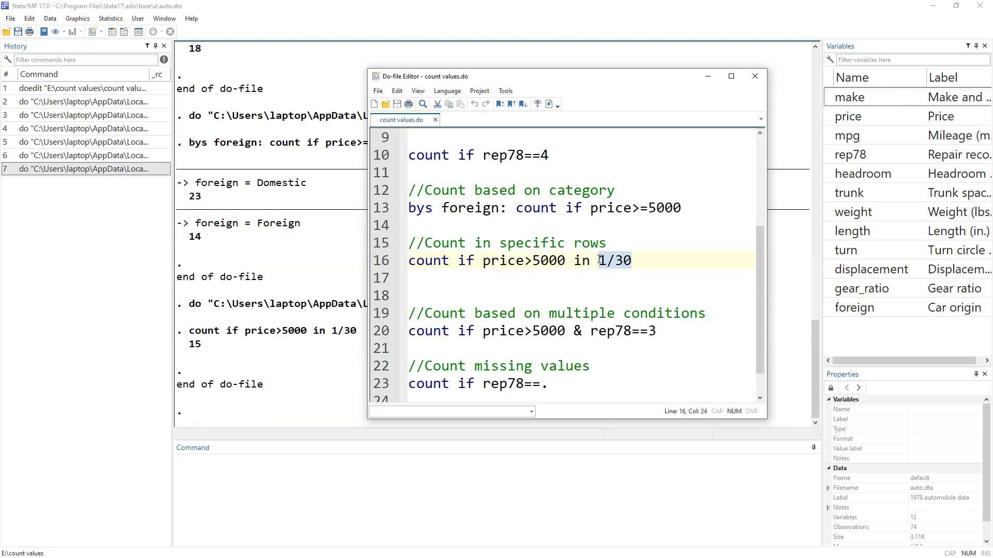
pyautogui.scroll(-1, 559, 277)
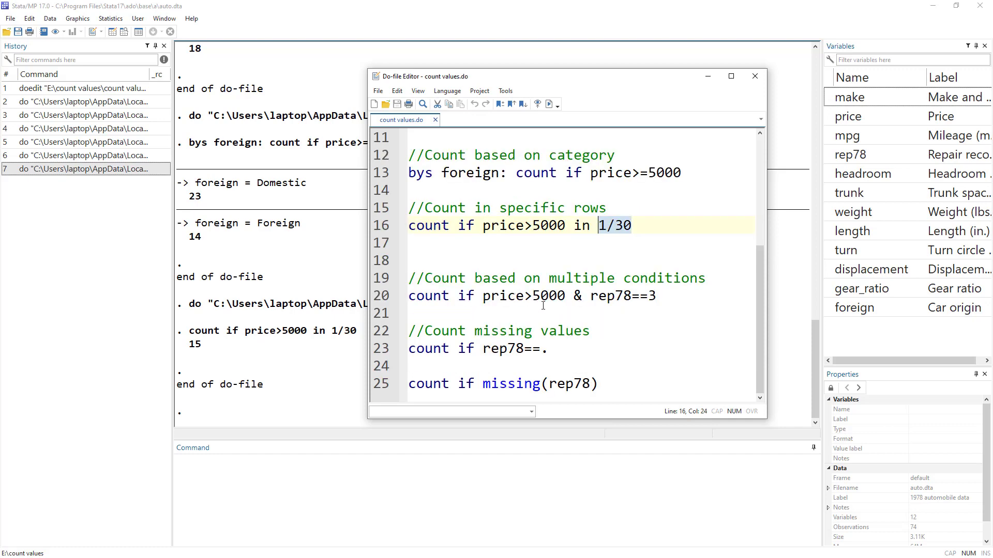
# Run line 20, count if price>5000 & rep78==3, which returns 13 cars
pyautogui.doubleClick(443, 298)
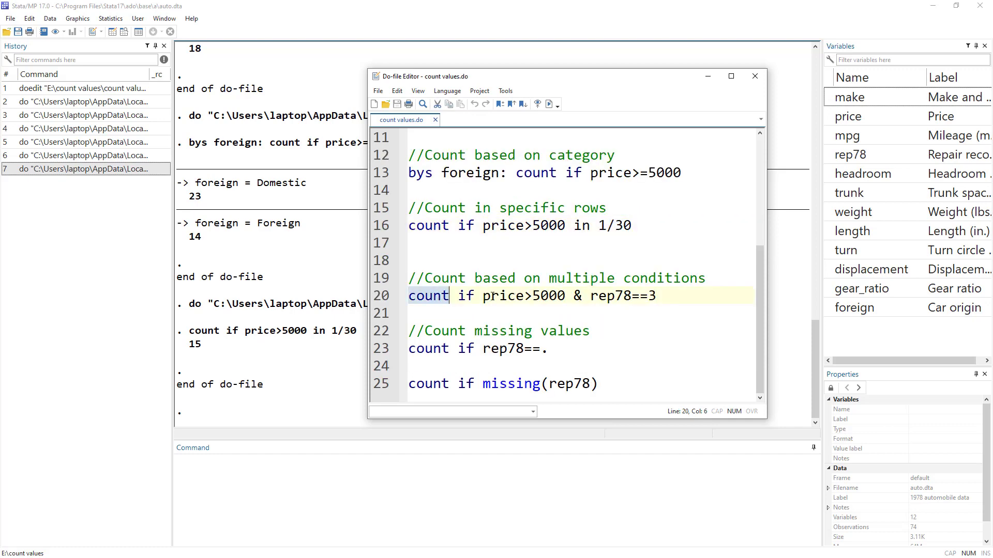
pyautogui.doubleClick(503, 297)
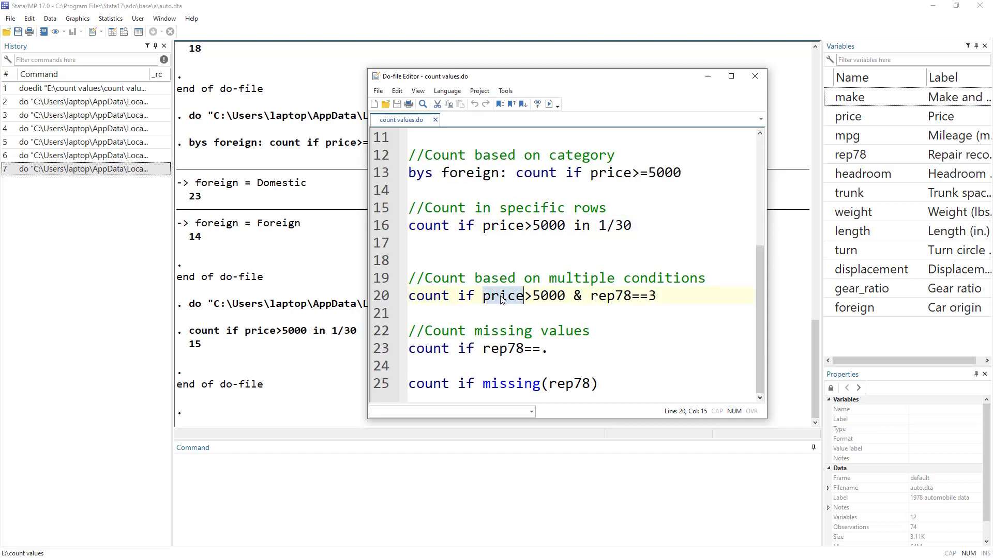
pyautogui.doubleClick(545, 297)
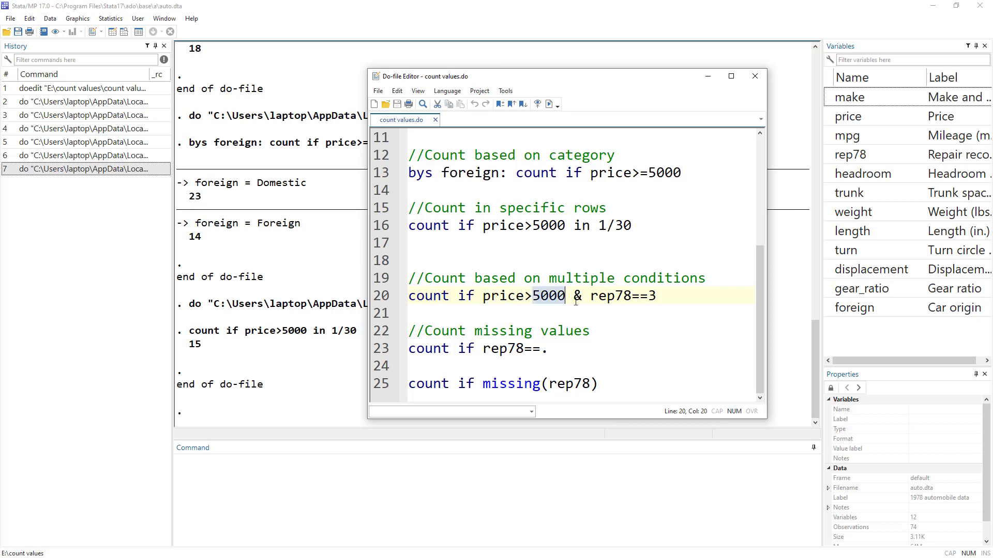
pyautogui.doubleClick(618, 298)
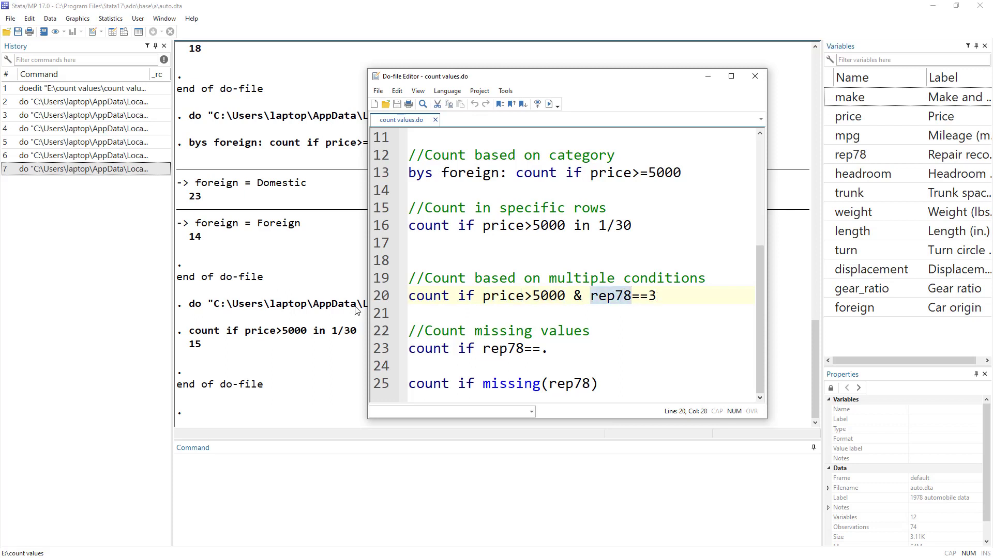
pyautogui.click(390, 297)
pyautogui.hotkey('ctrl', 'z')
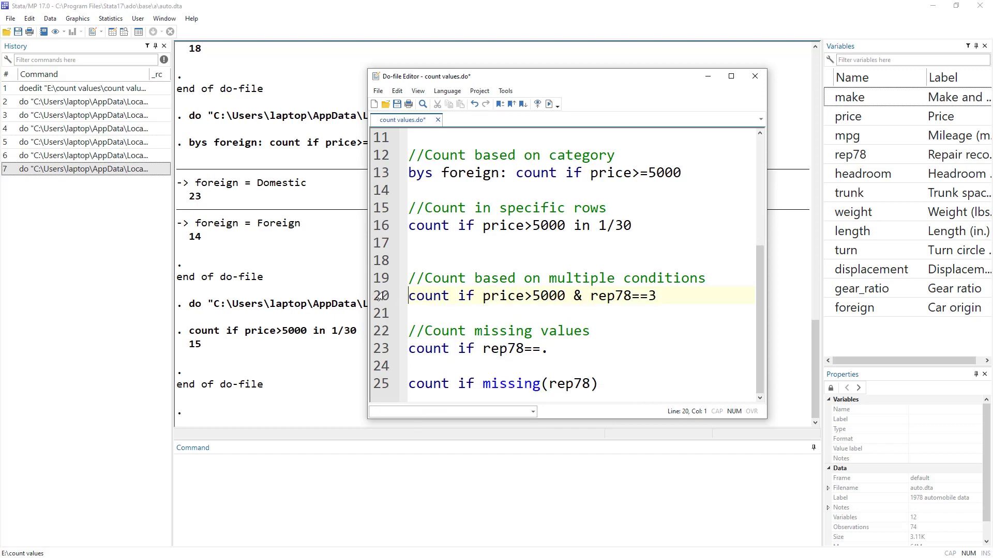
pyautogui.click(393, 287)
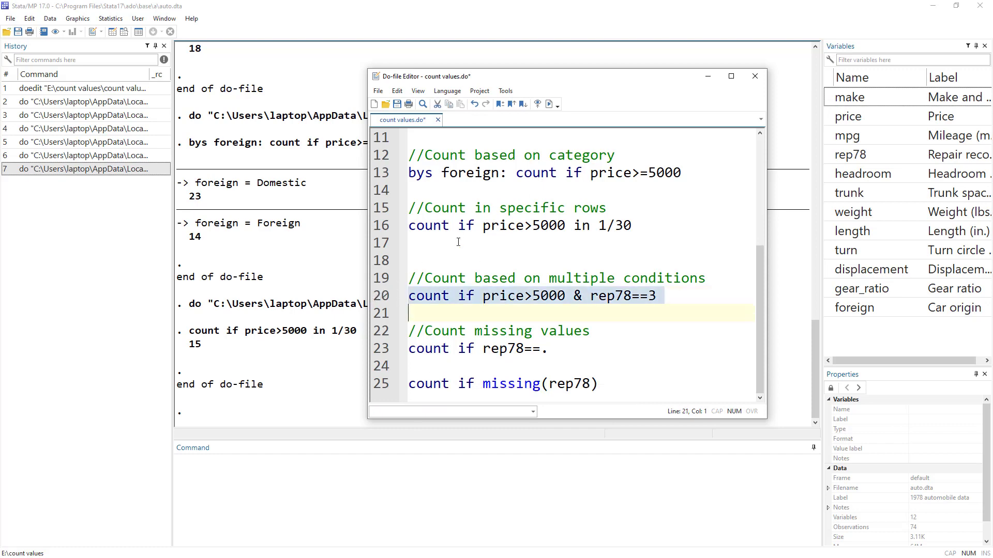
pyautogui.click(550, 104)
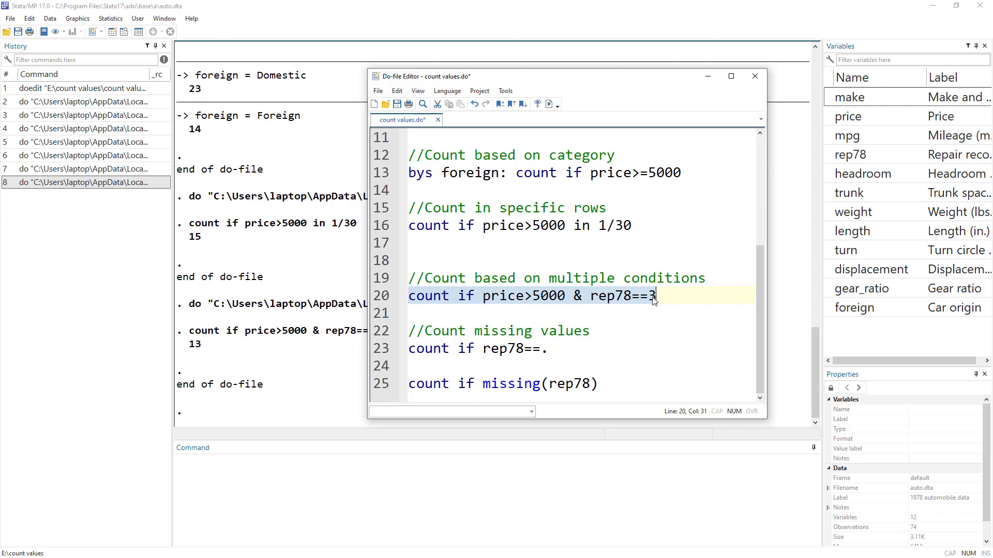
pyautogui.click(575, 297)
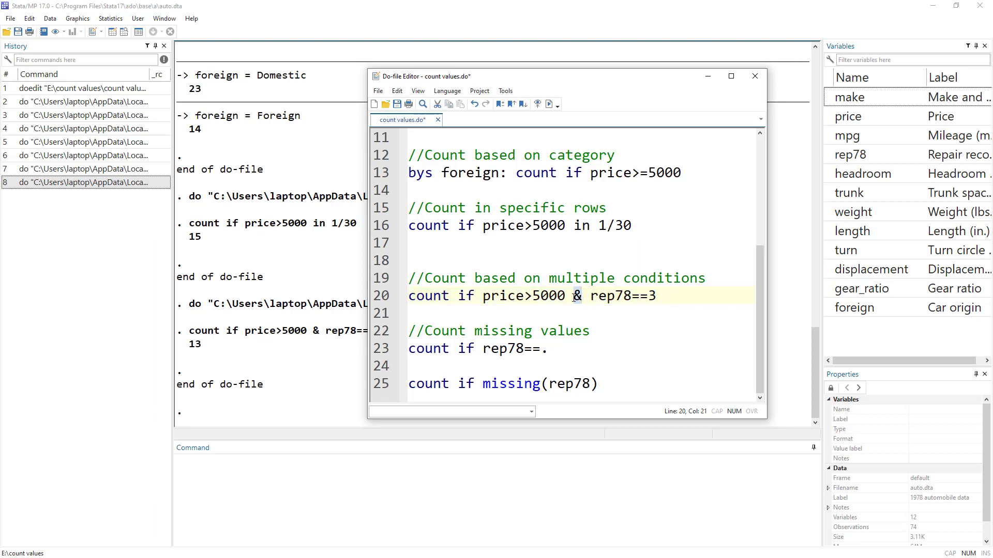
# Change the & on line 20 to | to make an or-condition
pyautogui.press('Delete')
pyautogui.write('|')
pyautogui.click(526, 296)
pyautogui.click(542, 296)
# Run count if price>5000 | rep78==3, returning 54, then run summarize in the Command window
pyautogui.moveTo(408, 296); pyautogui.dragTo(655, 296)
pyautogui.click(550, 104)
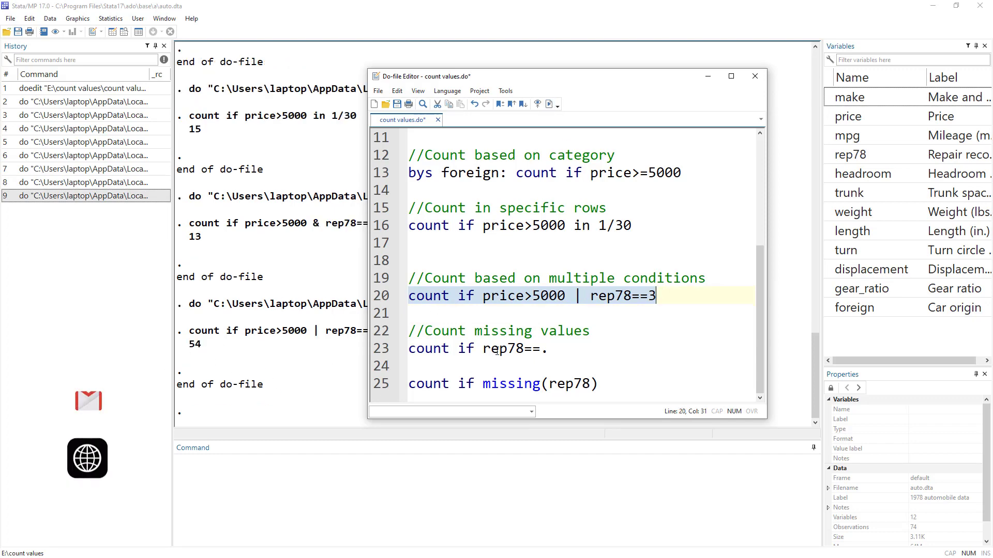
pyautogui.click(223, 482)
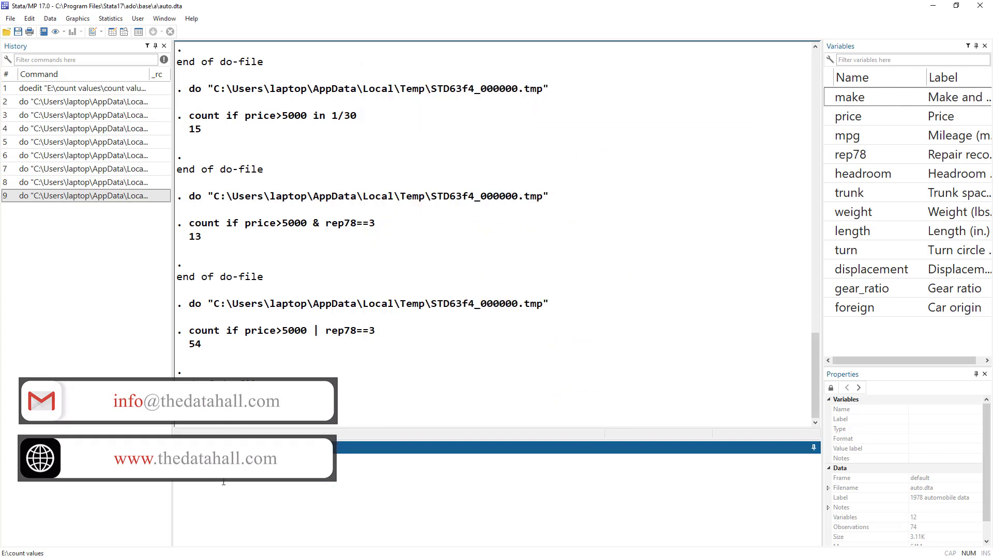
pyautogui.press('Return')
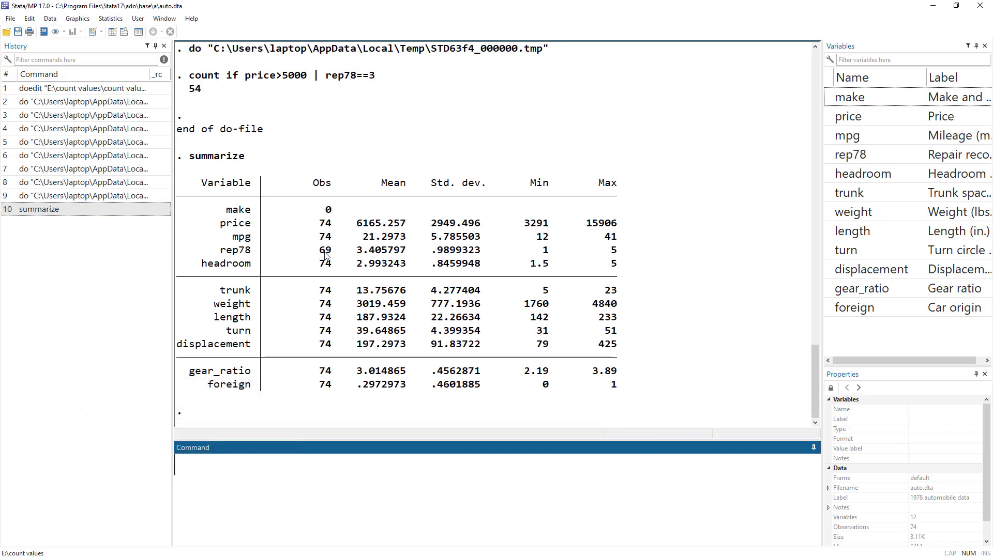
# Run line 23, count if rep78==., which reports 5 missing repair records
pyautogui.hotkey('alt', 'Tab')
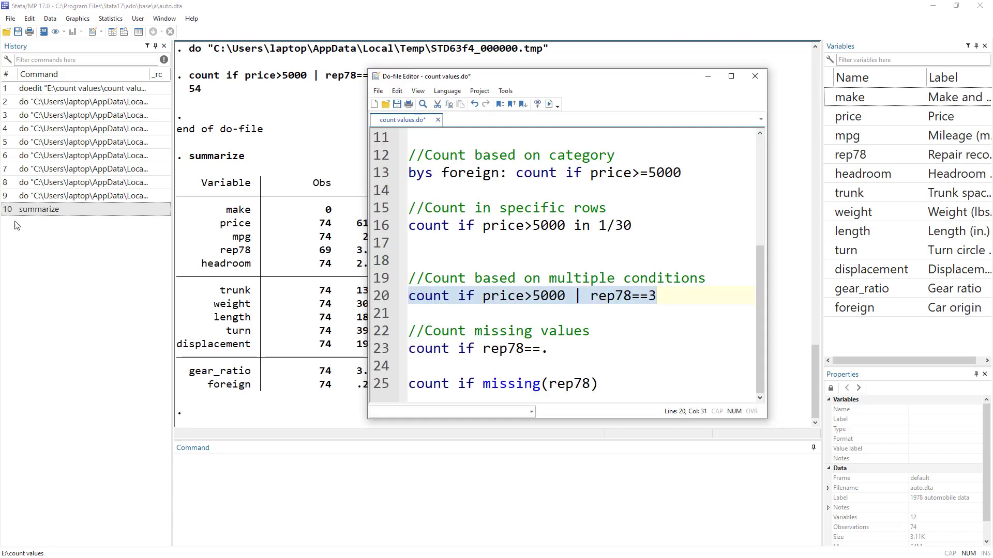
pyautogui.click(417, 346)
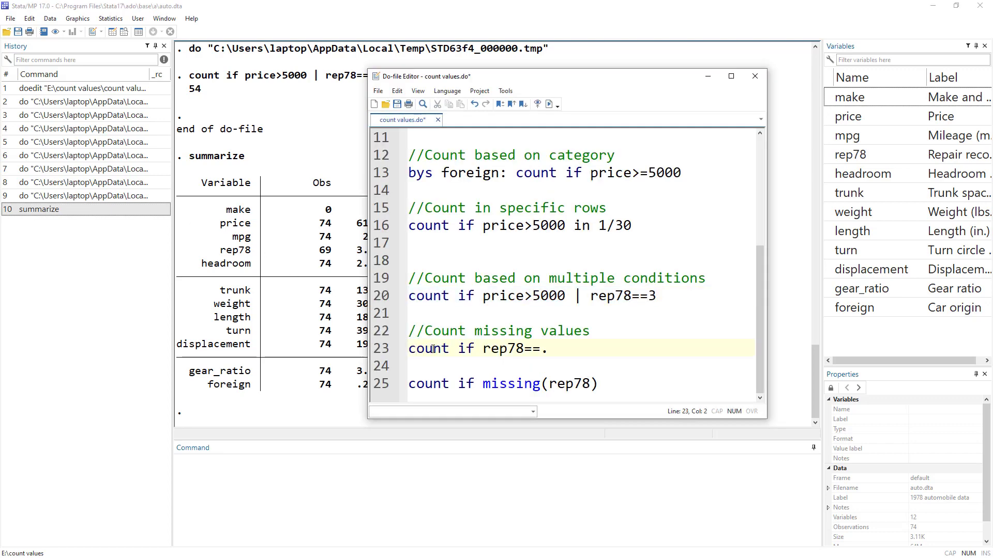
pyautogui.moveTo(441, 331); pyautogui.dragTo(590, 331)
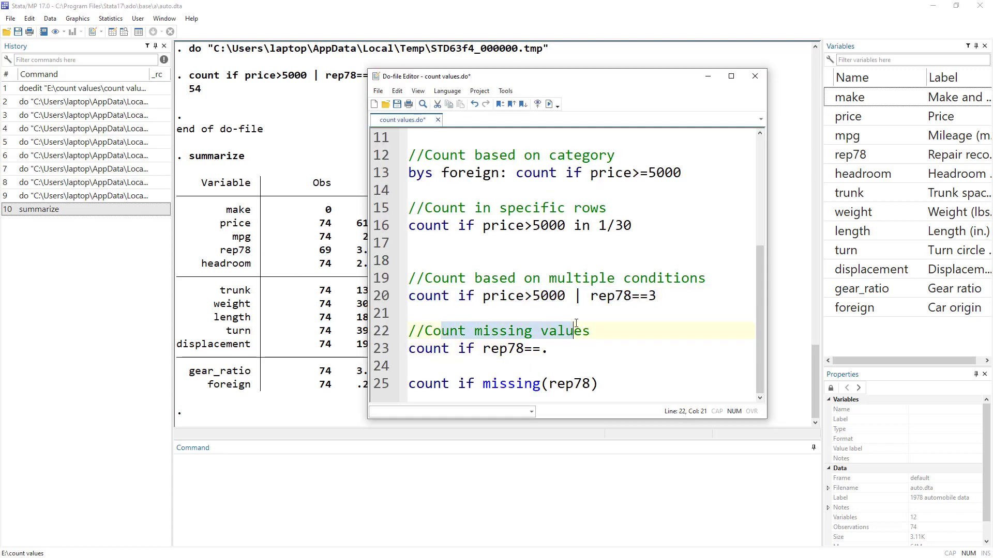
pyautogui.doubleClick(430, 349)
pyautogui.doubleClick(504, 348)
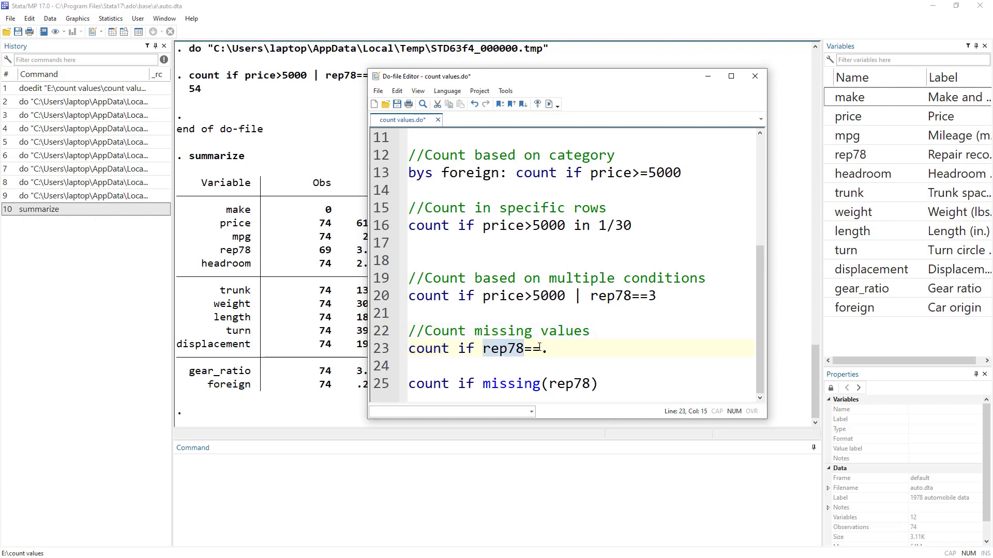
pyautogui.click(538, 349)
pyautogui.keyDown('shift'); pyautogui.click(527, 349); pyautogui.keyUp('shift')
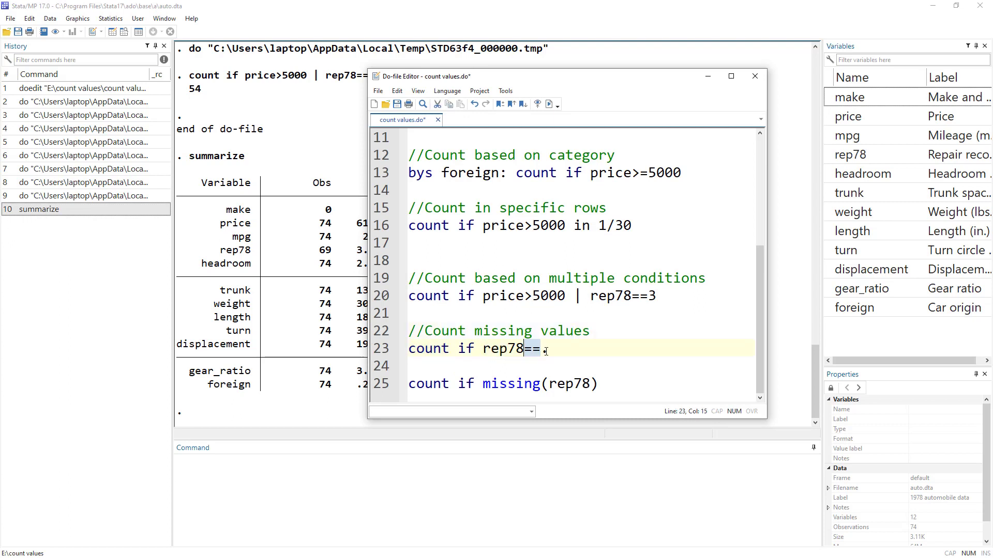
pyautogui.click(545, 352)
pyautogui.click(376, 354)
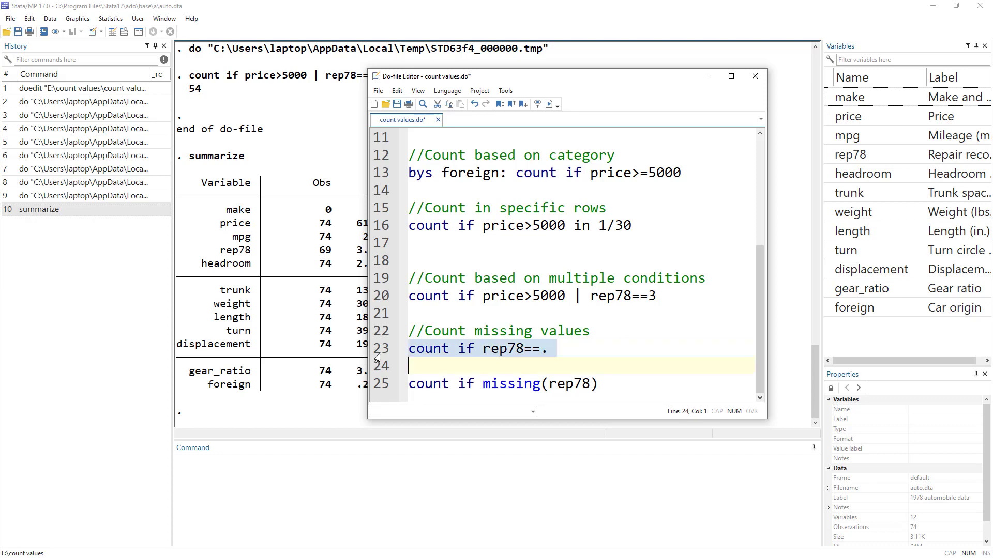
pyautogui.click(548, 104)
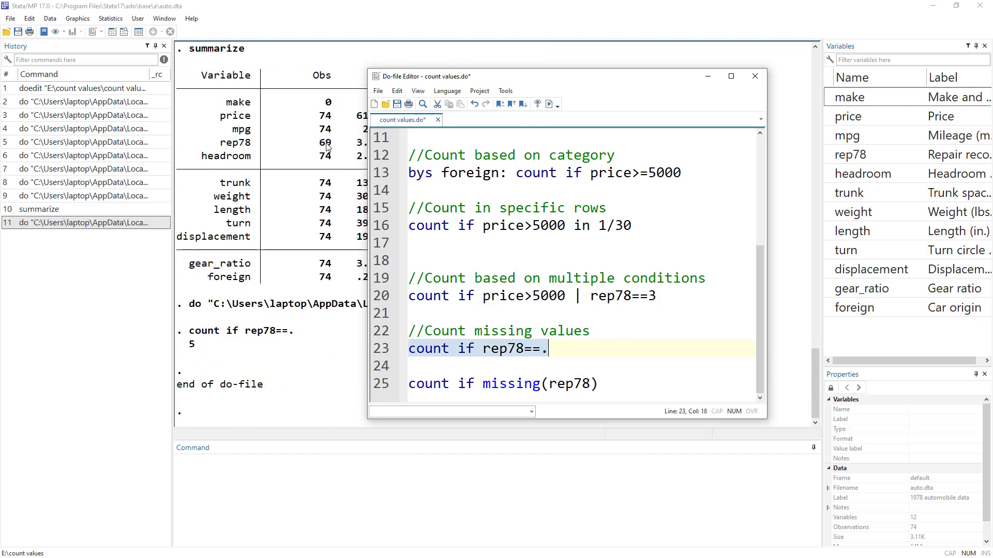
pyautogui.doubleClick(424, 384)
# Run count if missing(rep78) on line 25 and highlight the resulting count of 5
pyautogui.doubleClick(519, 387)
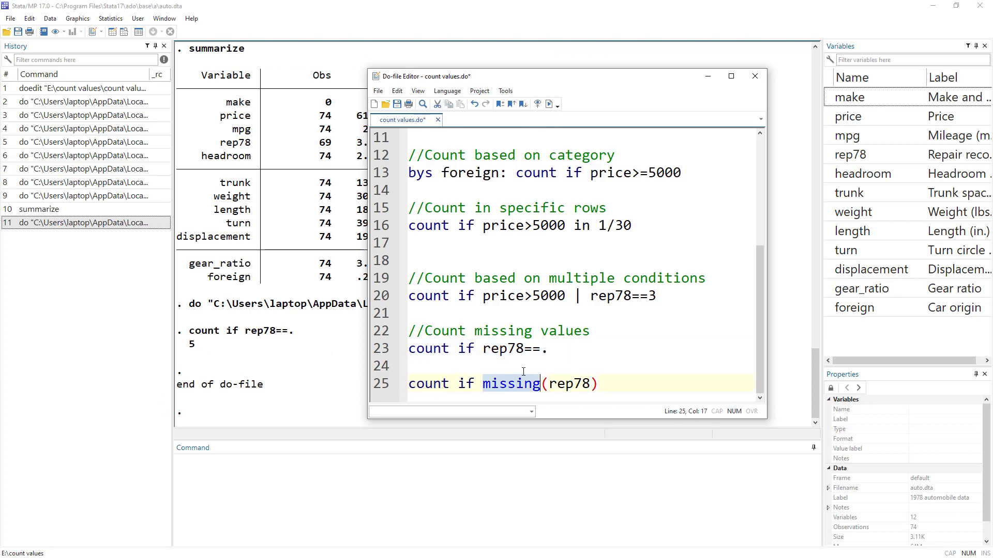
pyautogui.click(569, 383)
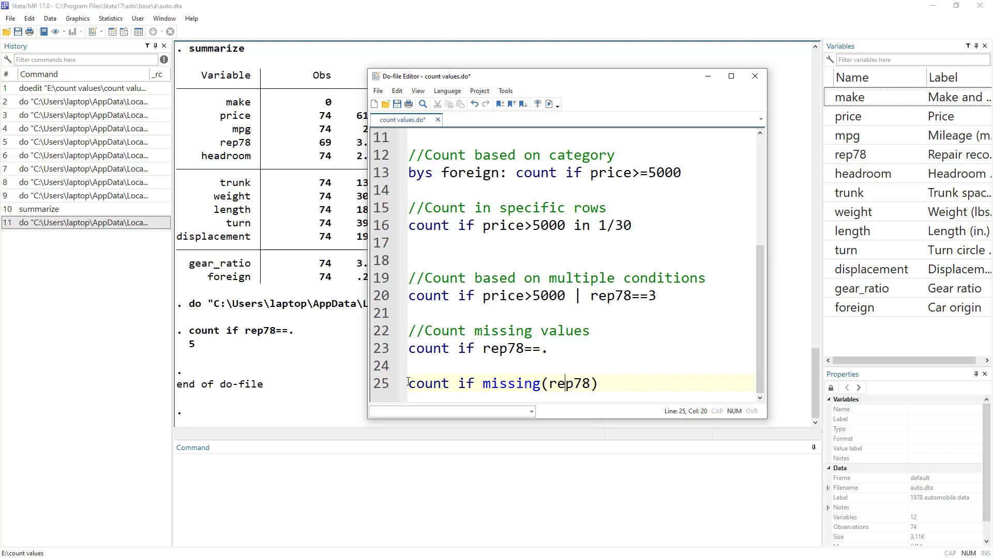
pyautogui.click(377, 385)
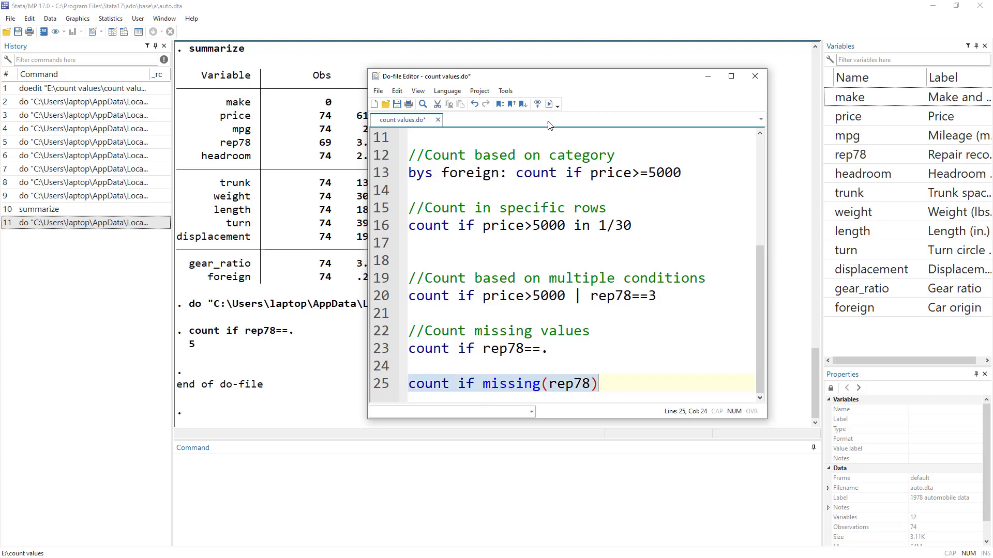
pyautogui.click(549, 105)
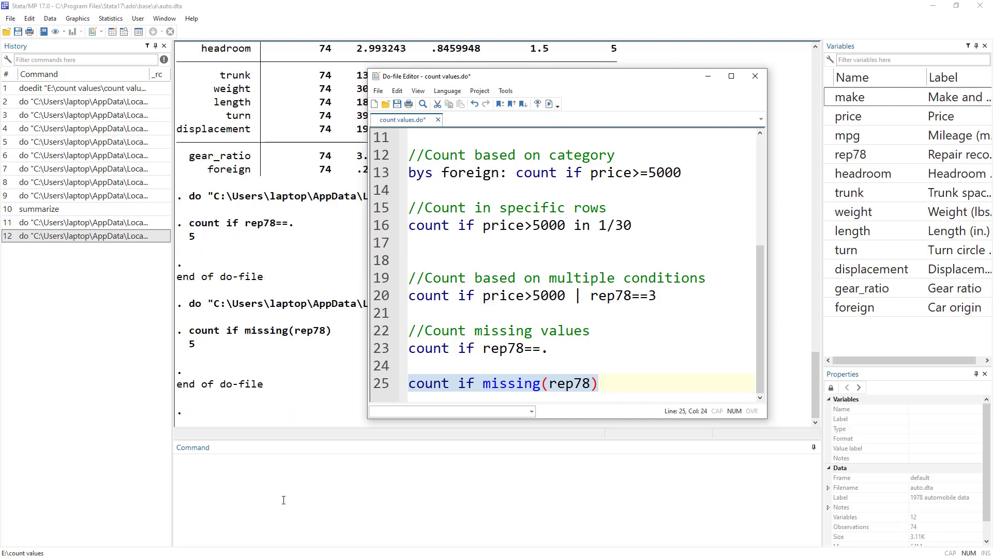
pyautogui.doubleClick(190, 350)
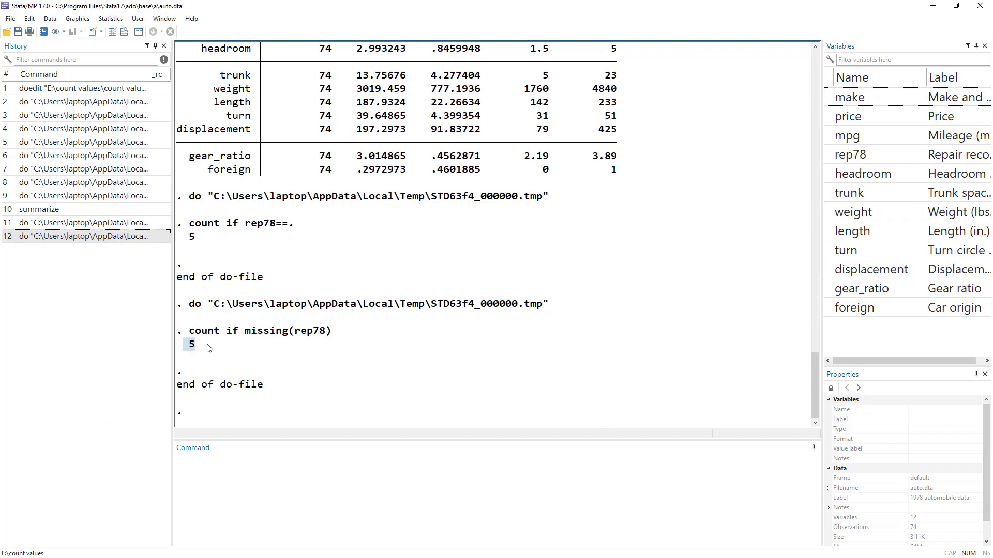
# Run return list and highlight the stored scalar r(N) with value 5
pyautogui.click(194, 490)
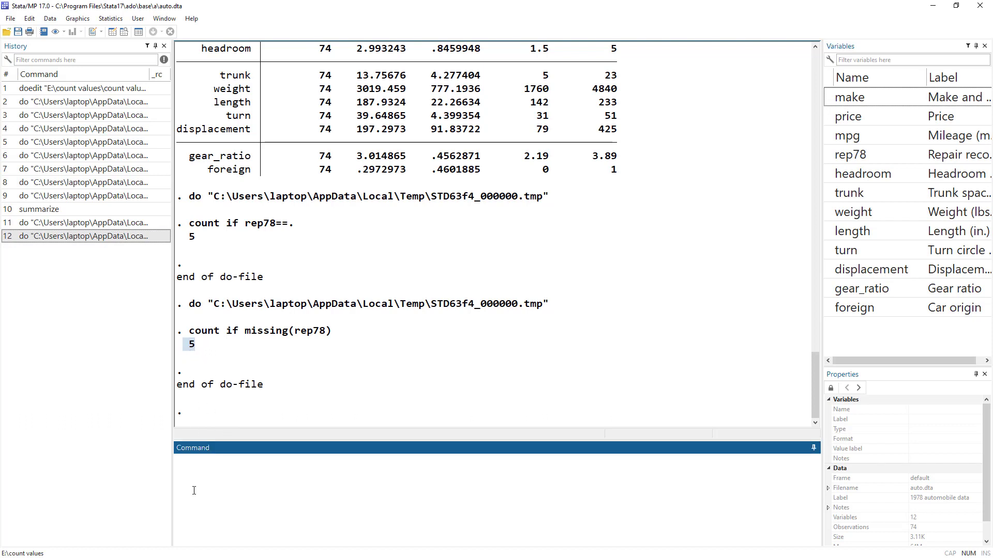
pyautogui.write('return lis')
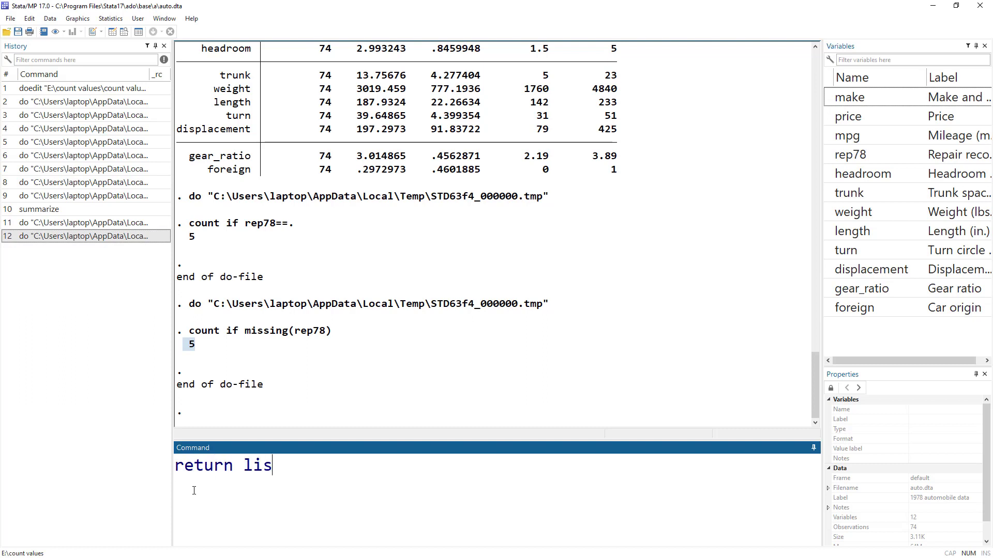
pyautogui.write('t')
pyautogui.press('Return')
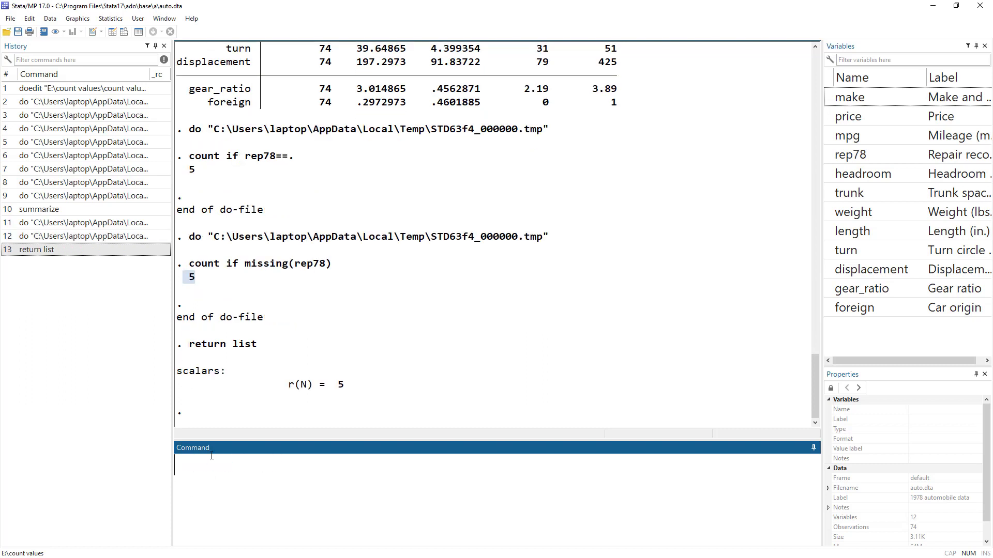
pyautogui.doubleClick(340, 387)
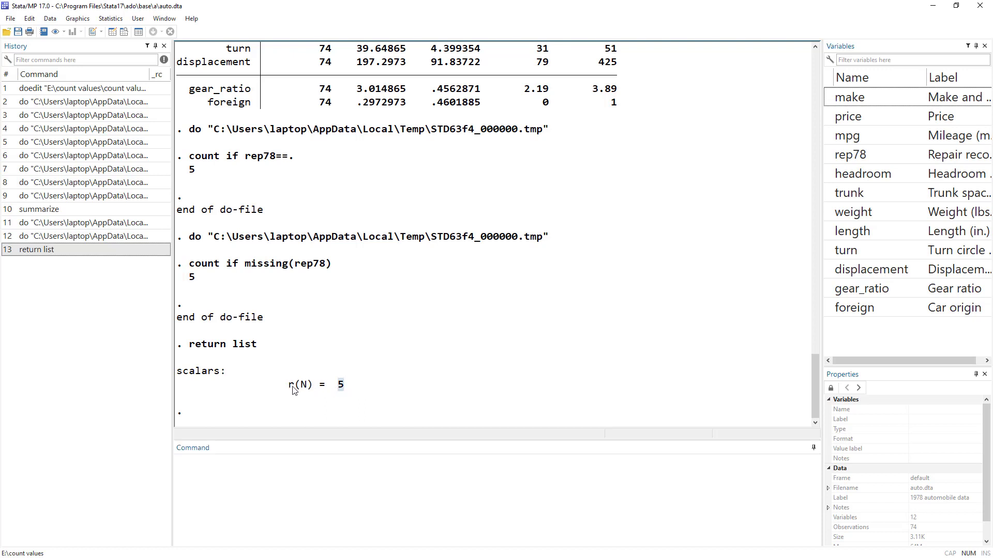
pyautogui.moveTo(289, 386); pyautogui.dragTo(311, 392)
# Type the command display `r(N)' in the Command window, fixing typos along the way
pyautogui.click(264, 474)
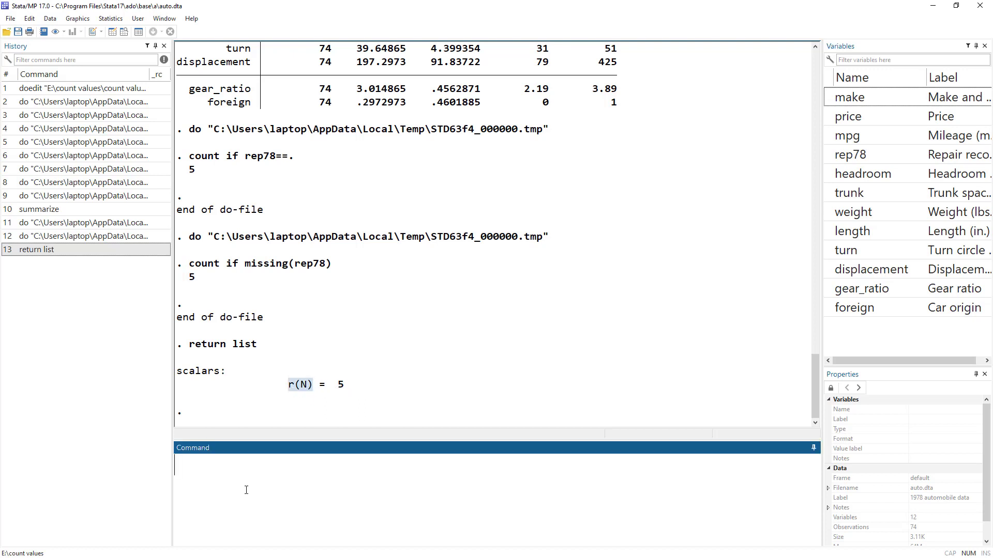
pyautogui.write('display `r{')
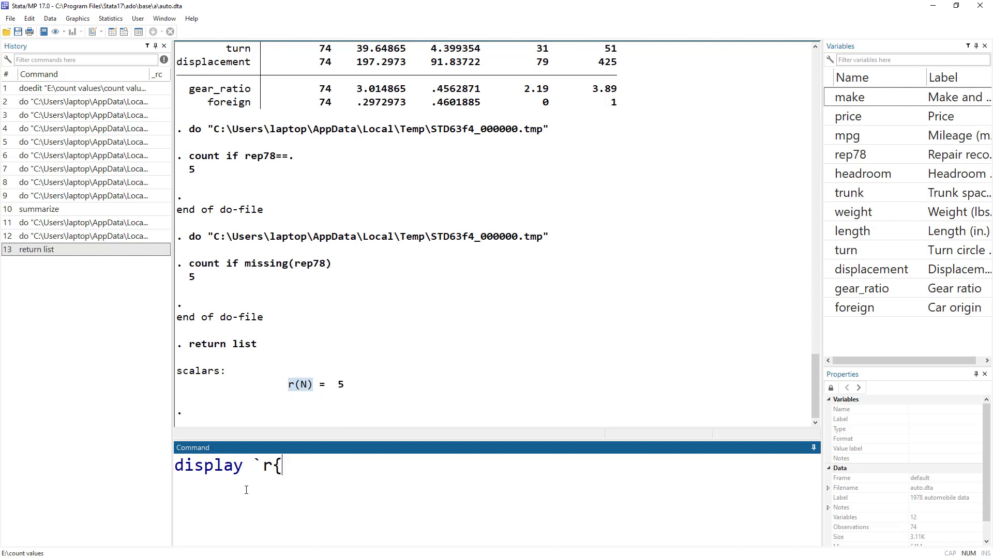
pyautogui.write('N)')
pyautogui.press('BackSpace')
pyautogui.write("(N)'")
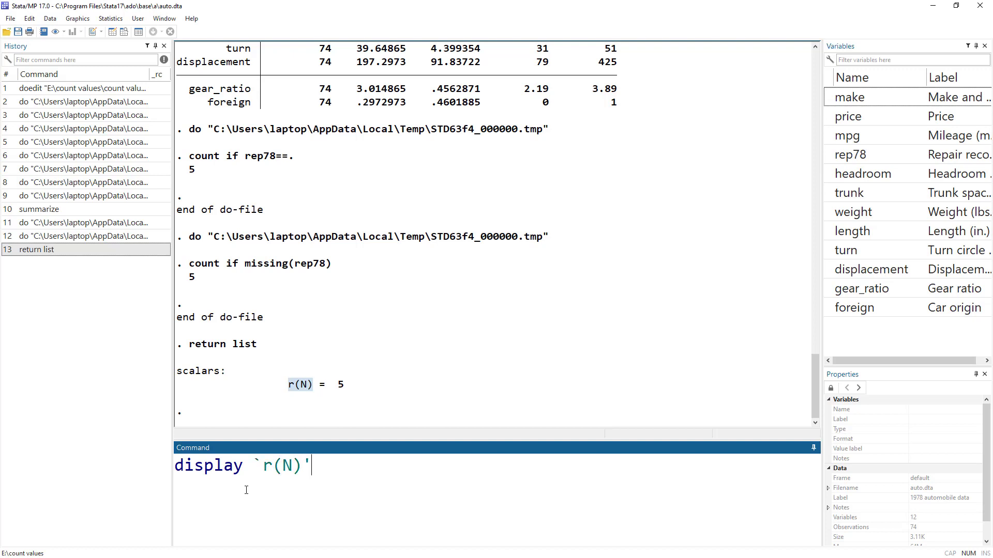